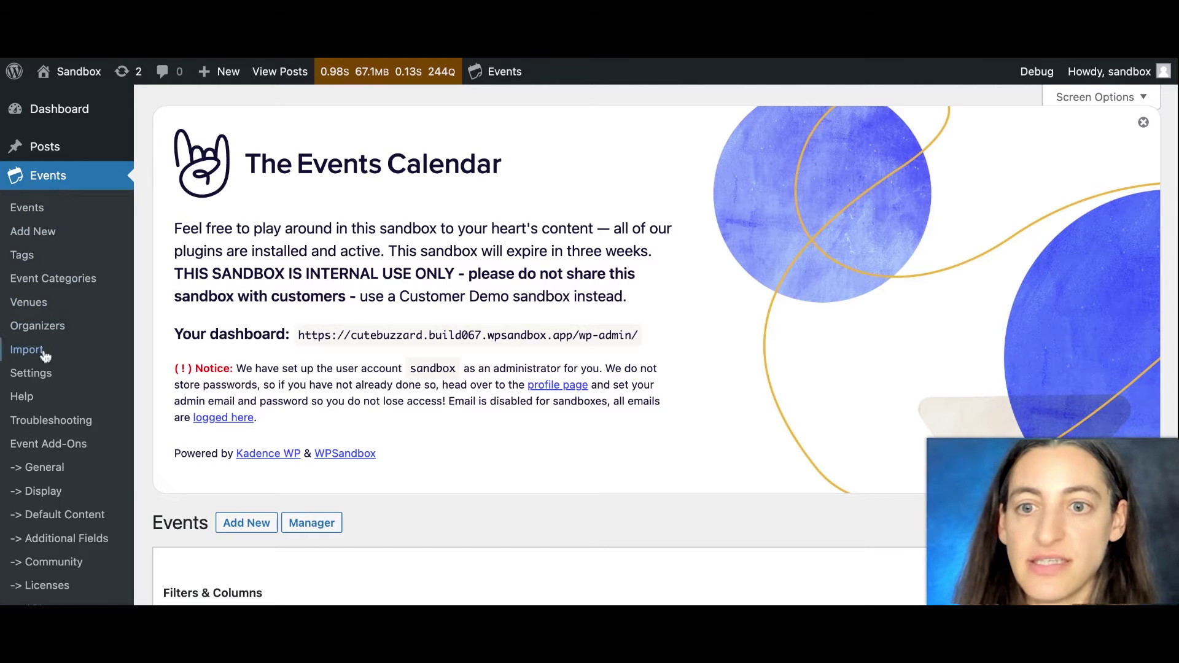
In Events > Settings > Community, check that the Default status dropdown stays on Draft.
left_click(44, 373)
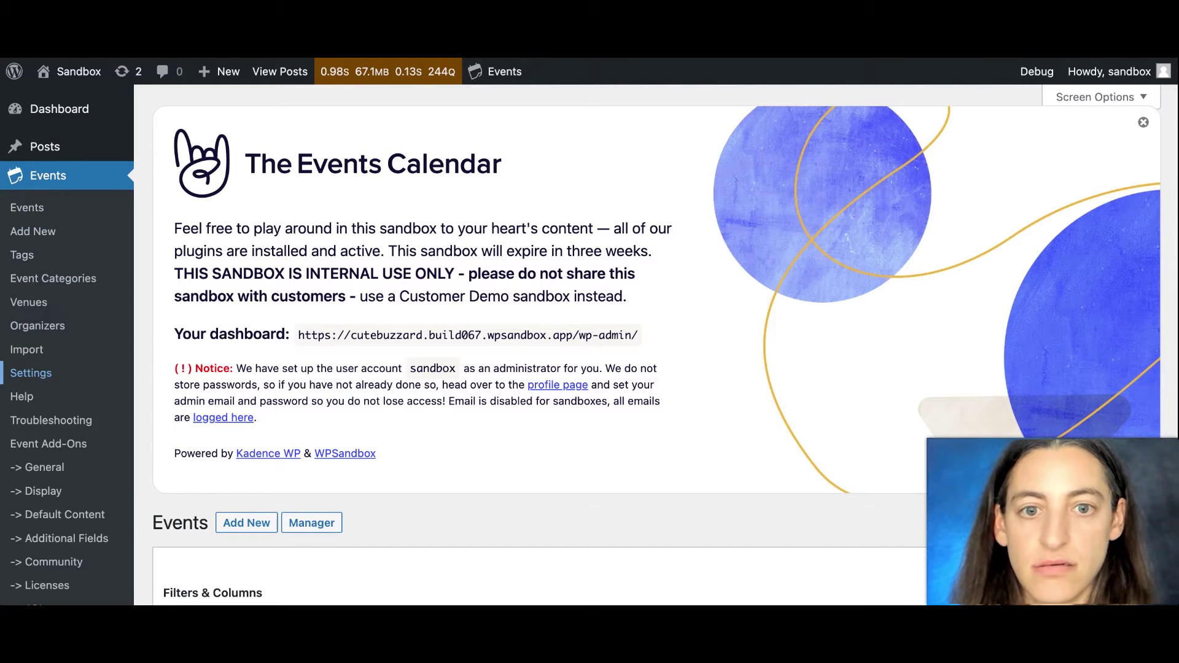
scroll(376, 381, "down", 5)
left_click(571, 242)
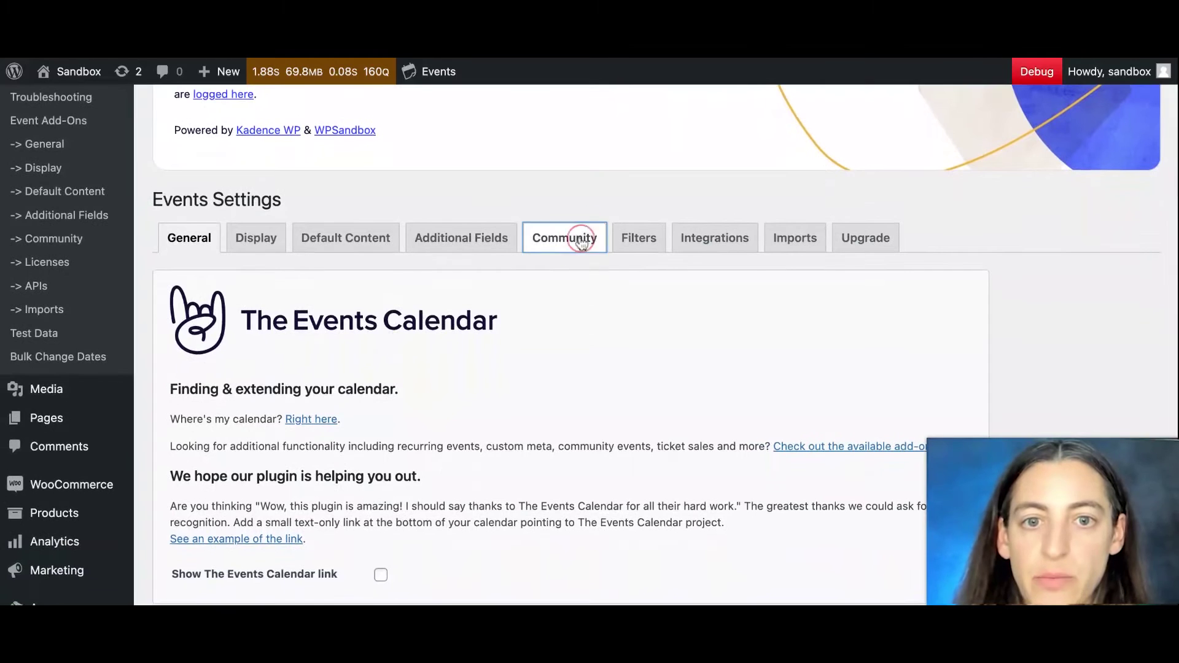
scroll(589, 318, "down", 5)
scroll(373, 197, "down", 2)
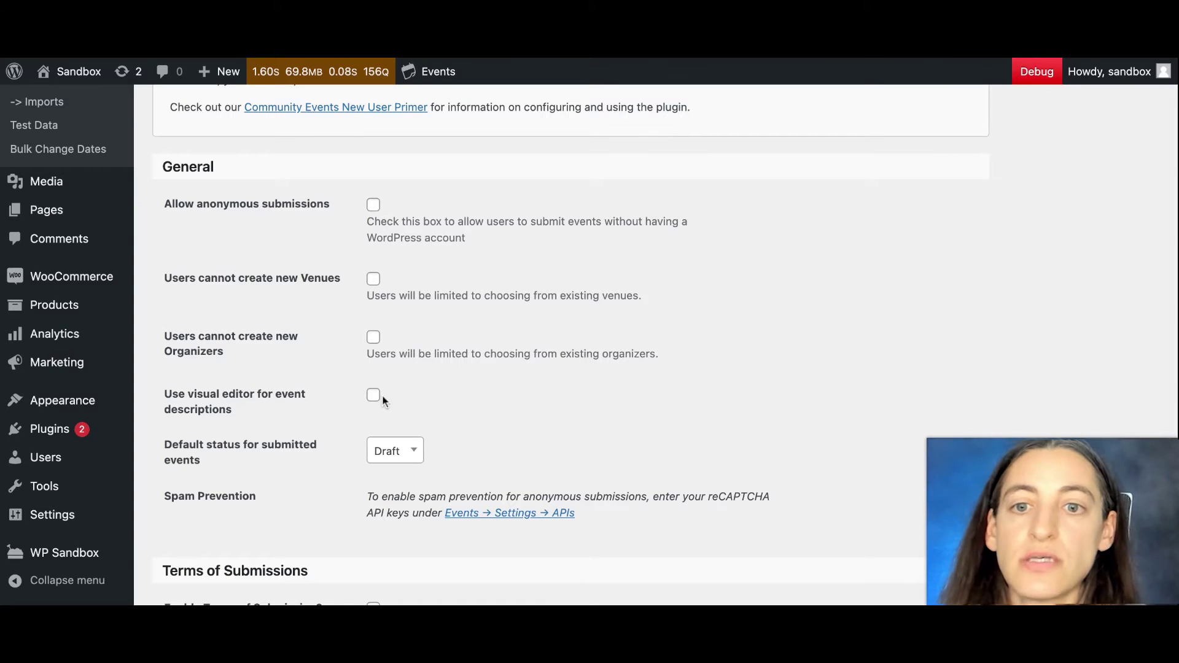
scroll(382, 396, "down", 3)
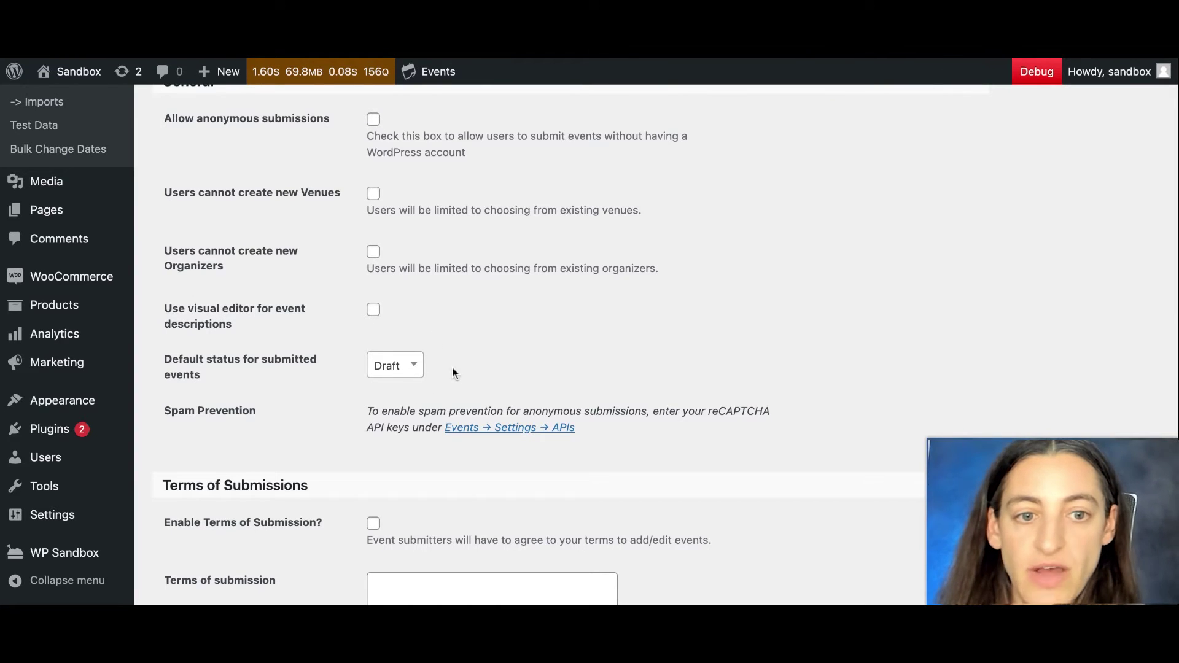
left_click(416, 368)
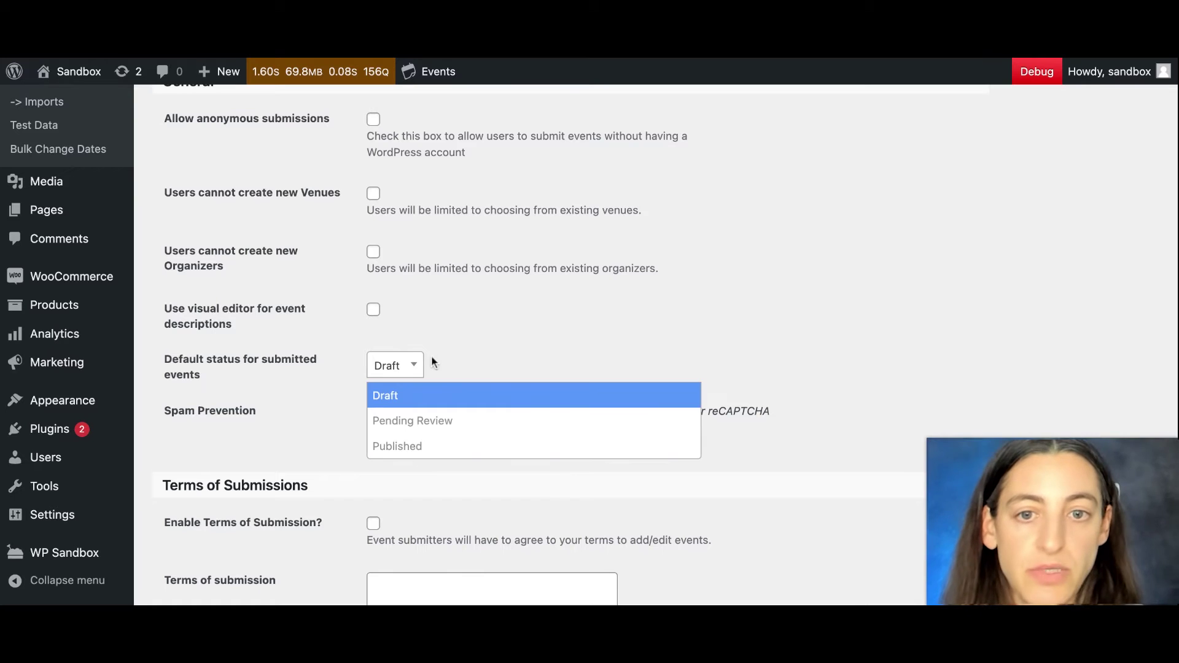
left_click(347, 382)
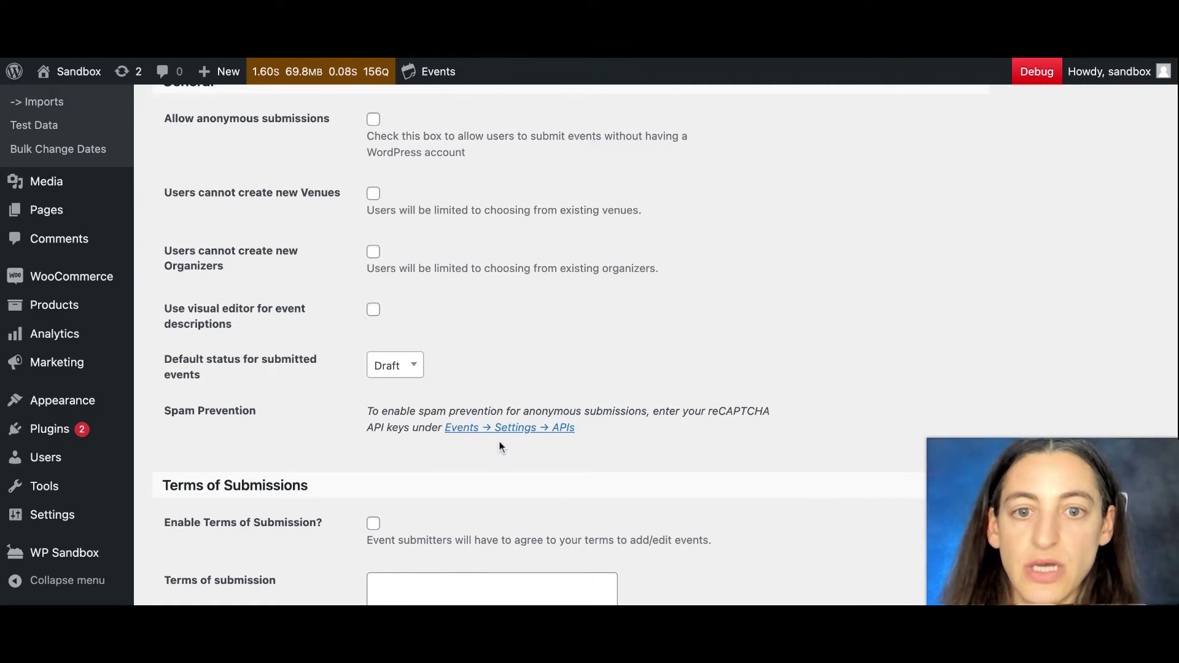
scroll(543, 446, "down", 5)
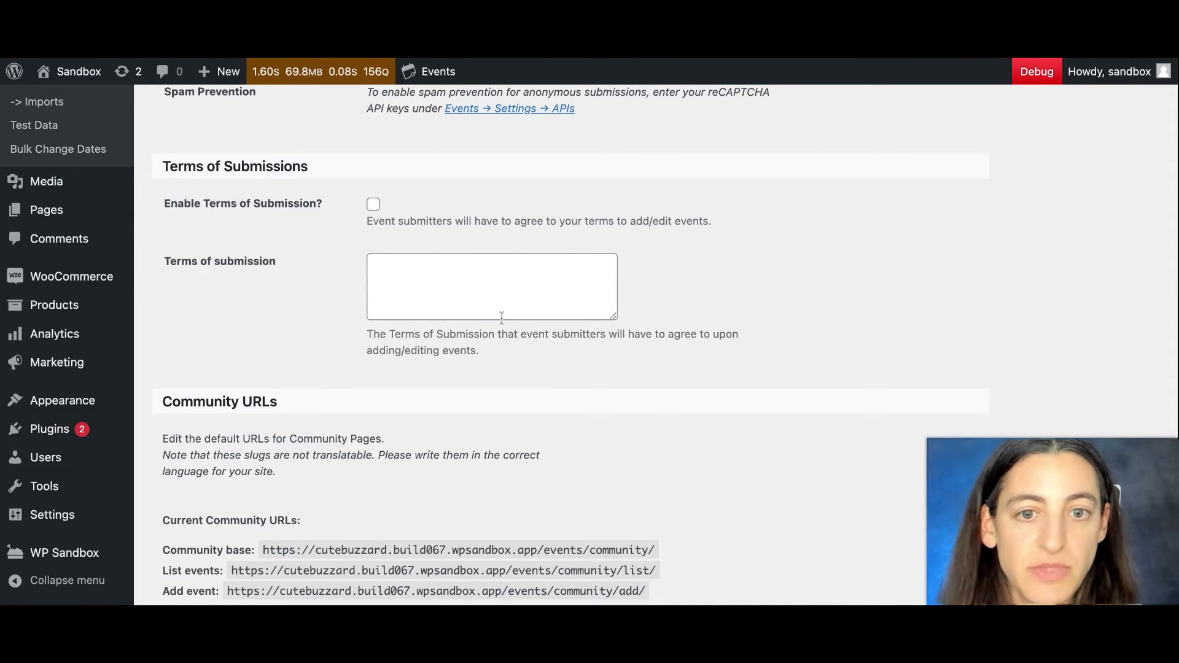
scroll(539, 418, "down", 4)
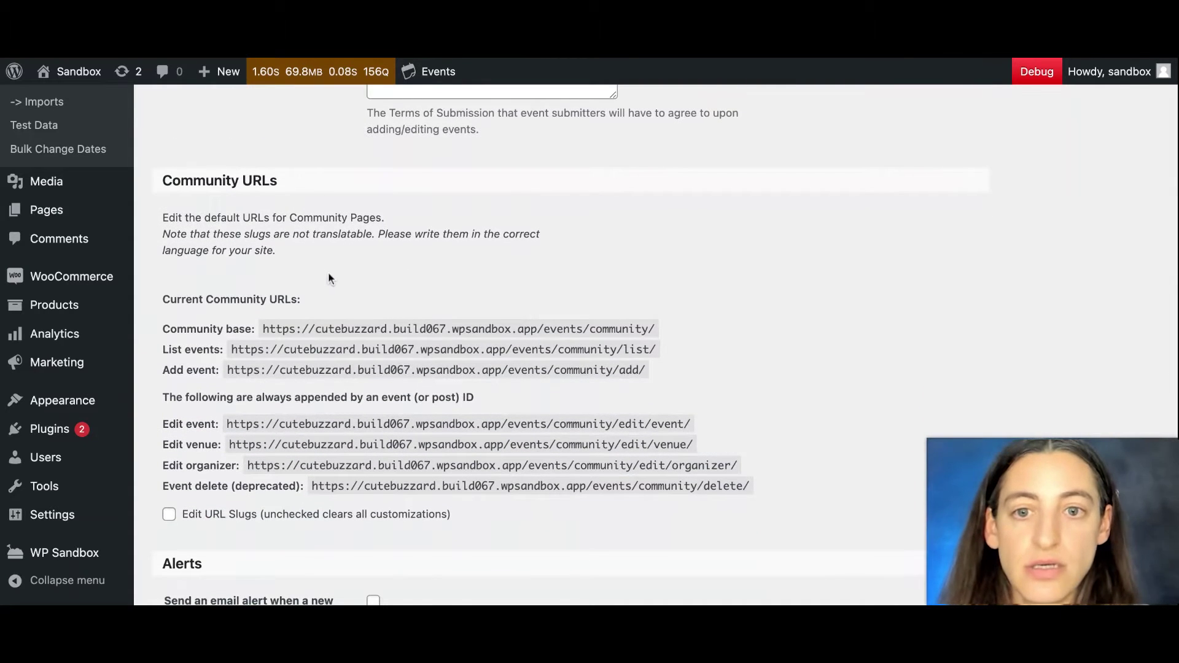
scroll(328, 273, "down", 1)
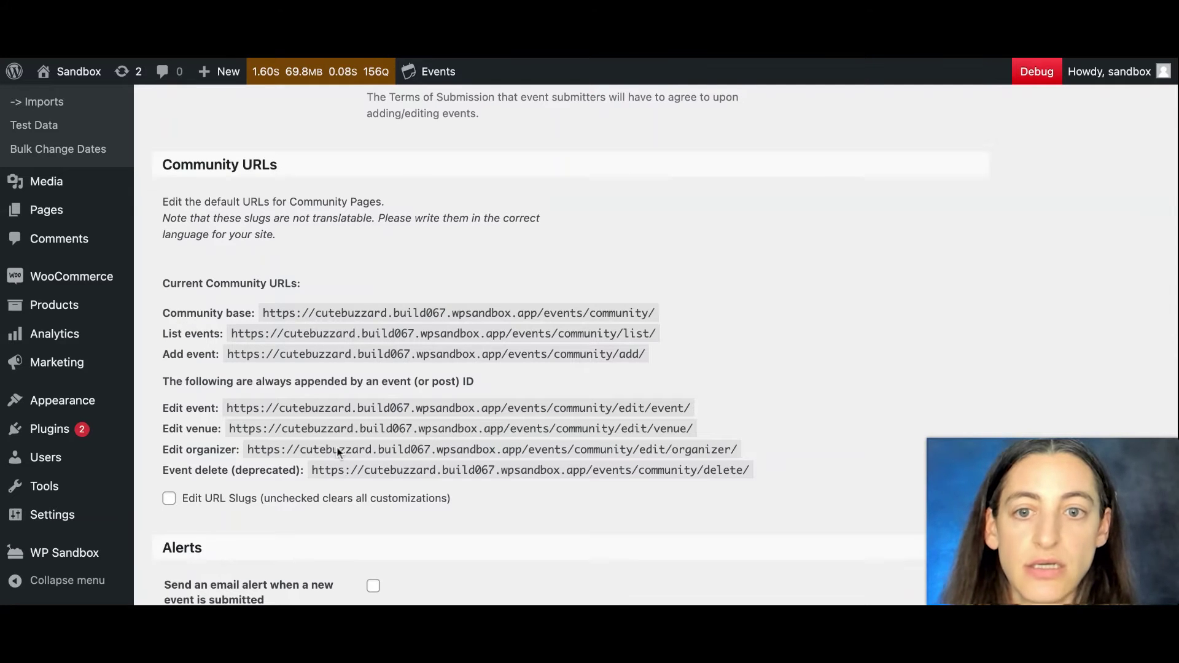
scroll(422, 480, "down", 2)
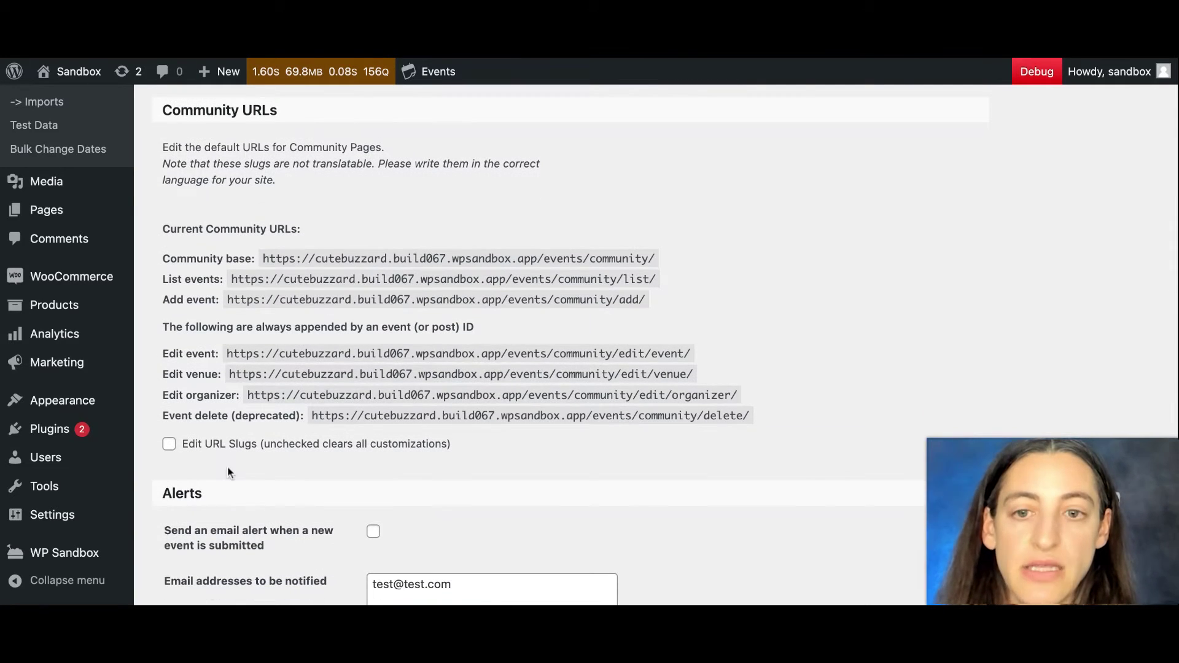
scroll(284, 453, "down", 8)
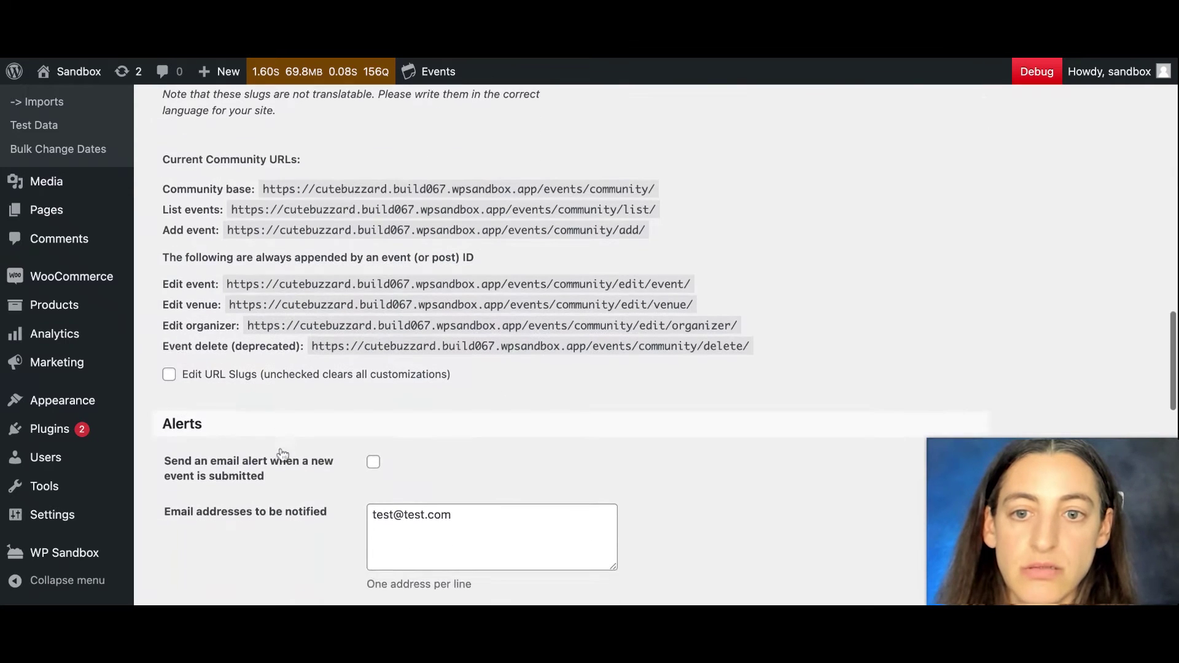
scroll(286, 407, "down", 1)
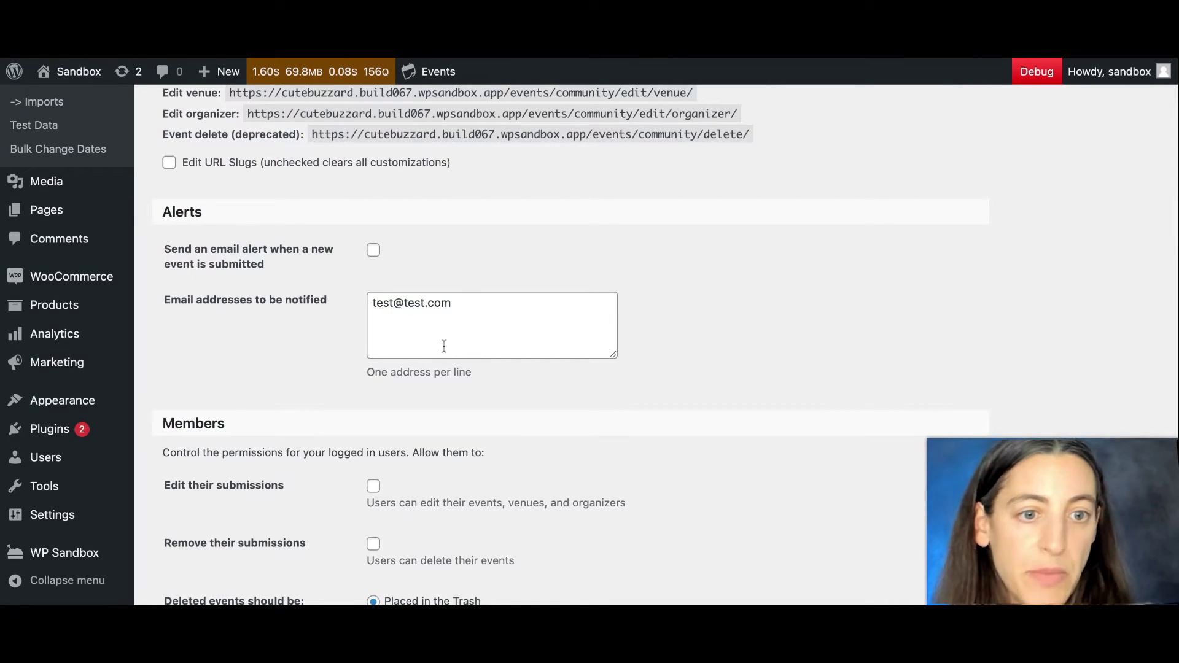
scroll(530, 405, "down", 3)
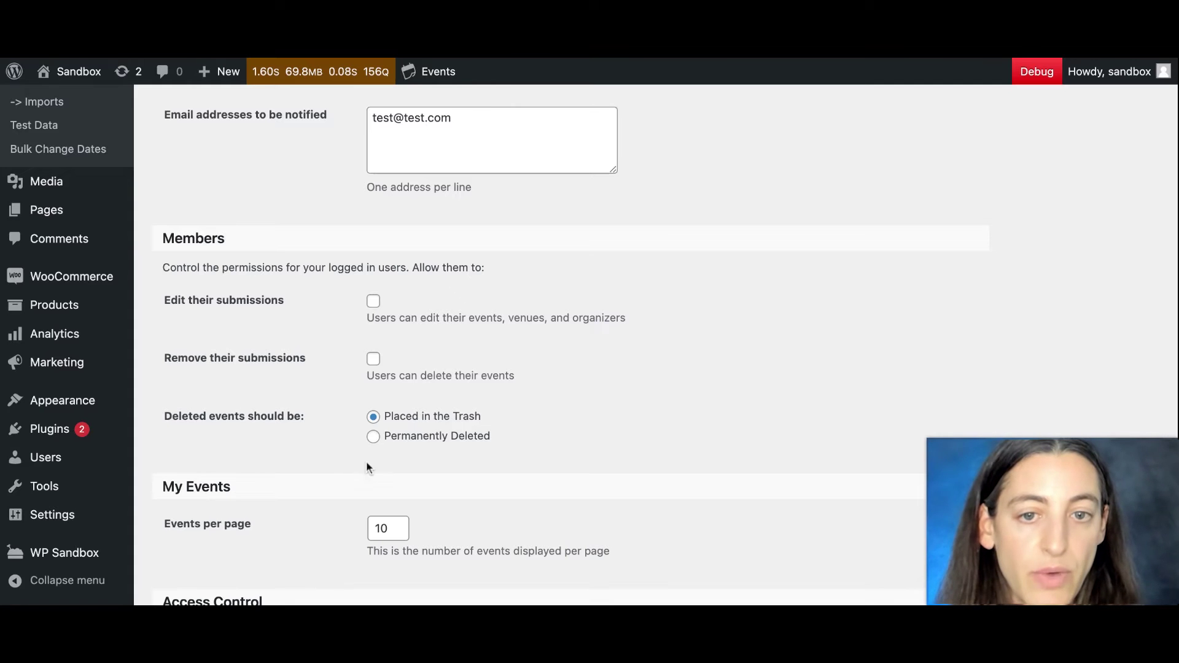
scroll(522, 444, "down", 4)
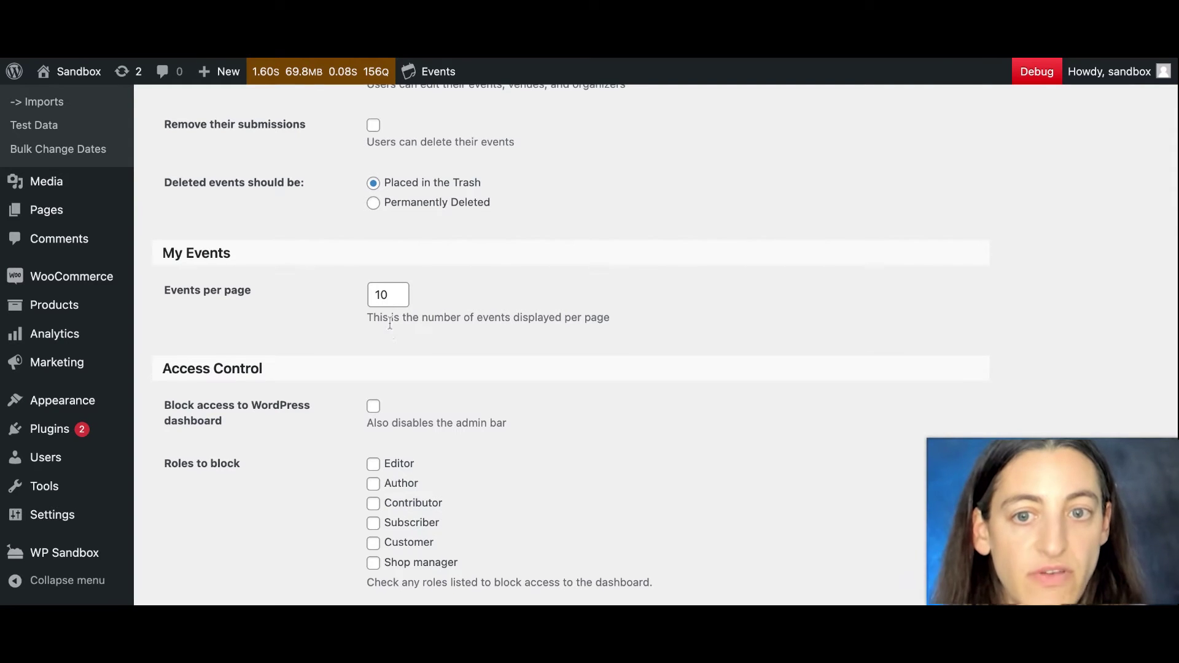
scroll(421, 336, "down", 3)
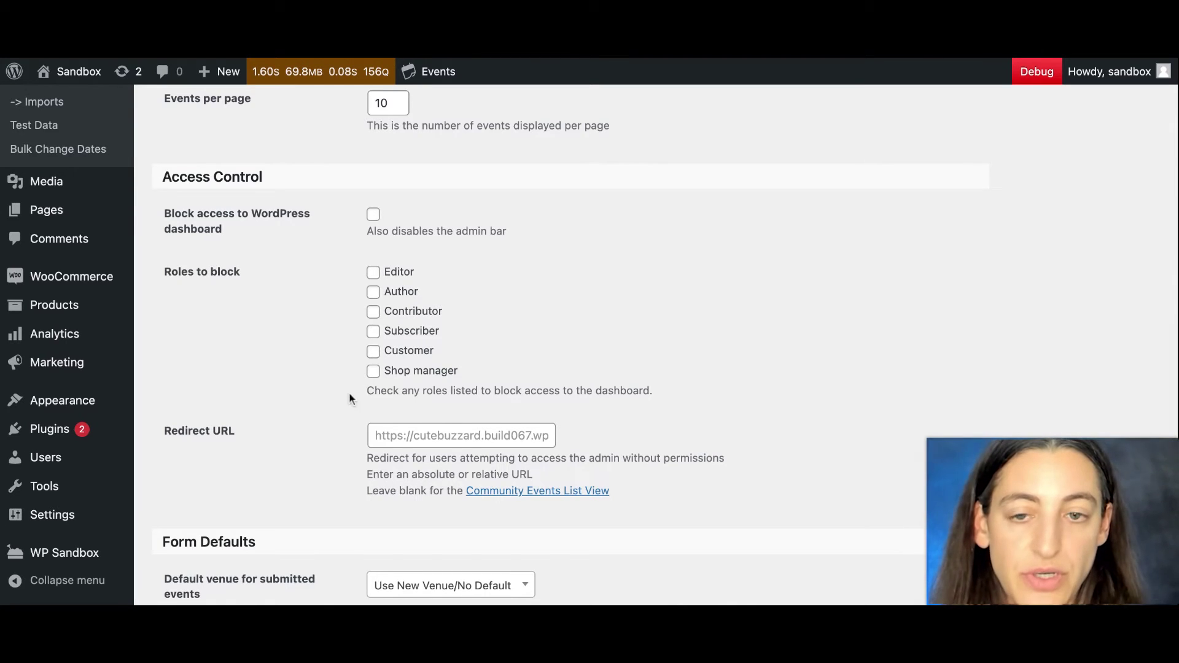
scroll(349, 393, "down", 1)
scroll(348, 395, "down", 3)
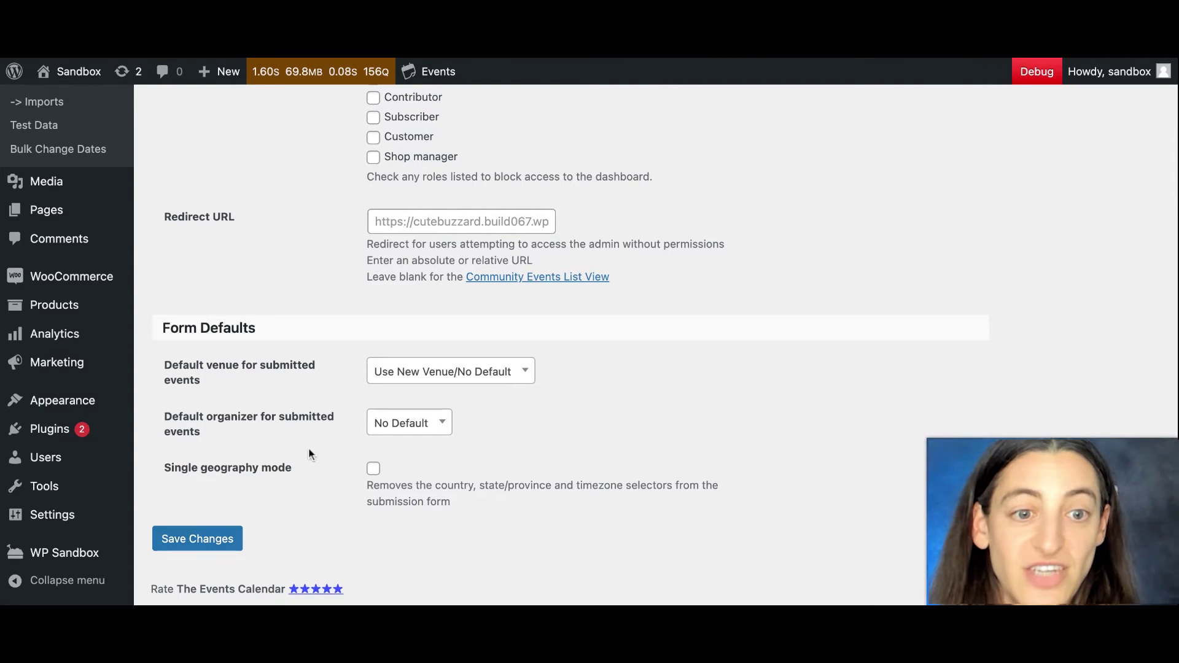
scroll(308, 447, "up", 20)
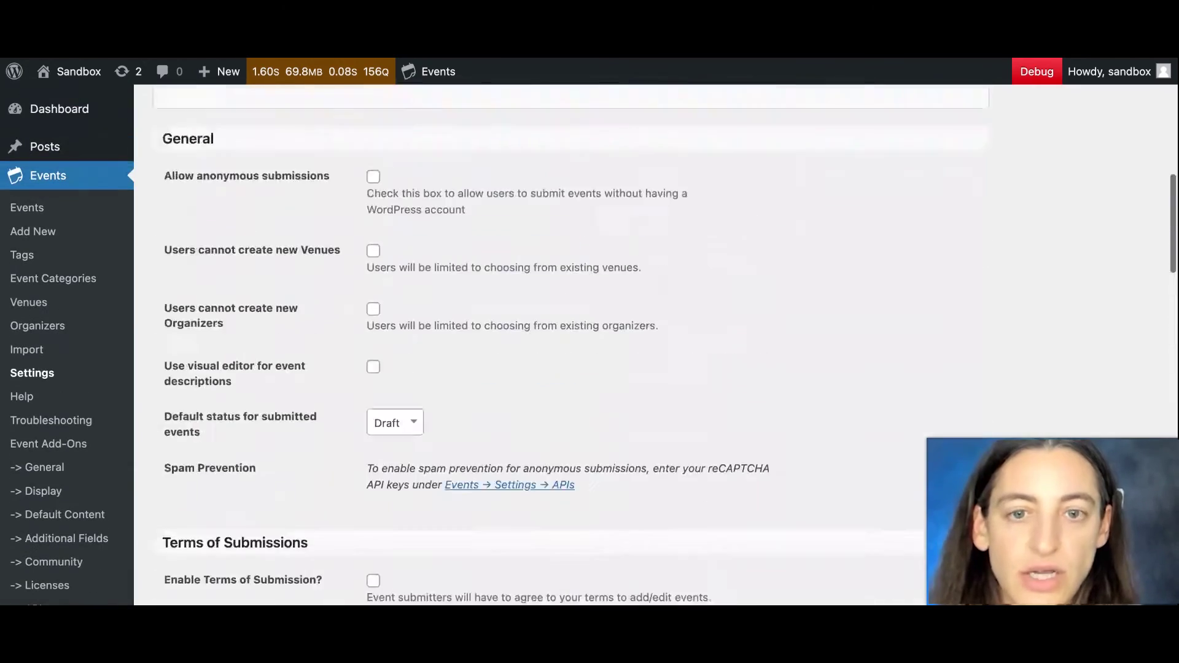
Choose Community: Submit Event from the admin-bar Events menu to reach the Add New Event form.
scroll(432, 91, "up", 10)
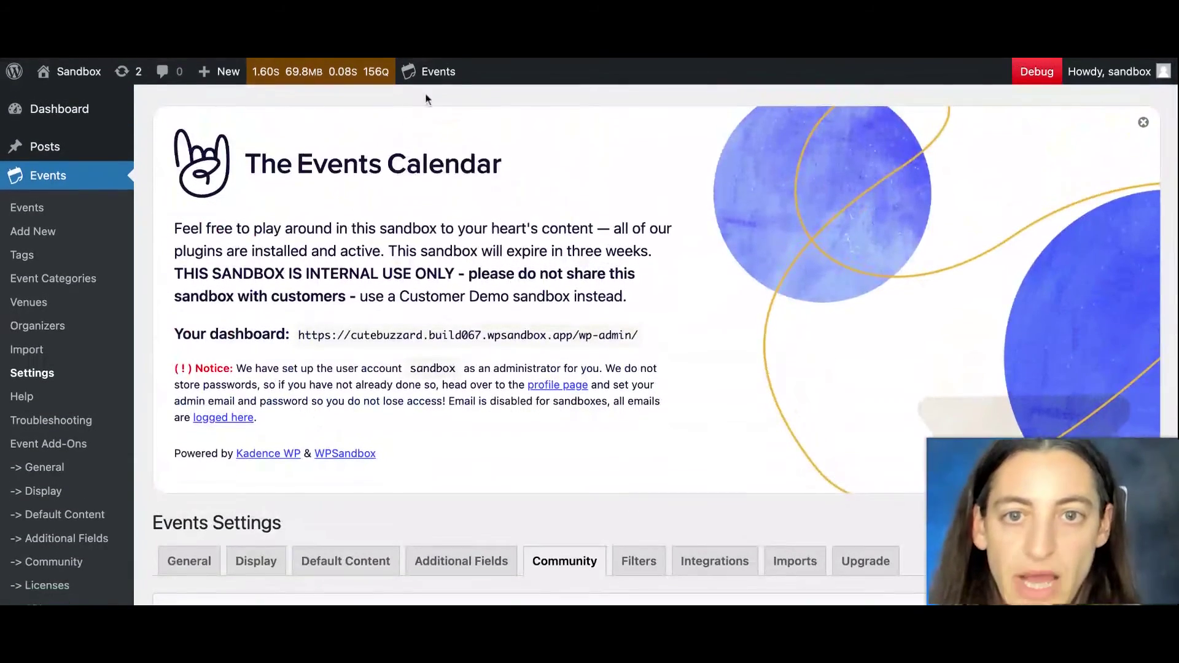
mouse_move(437, 85)
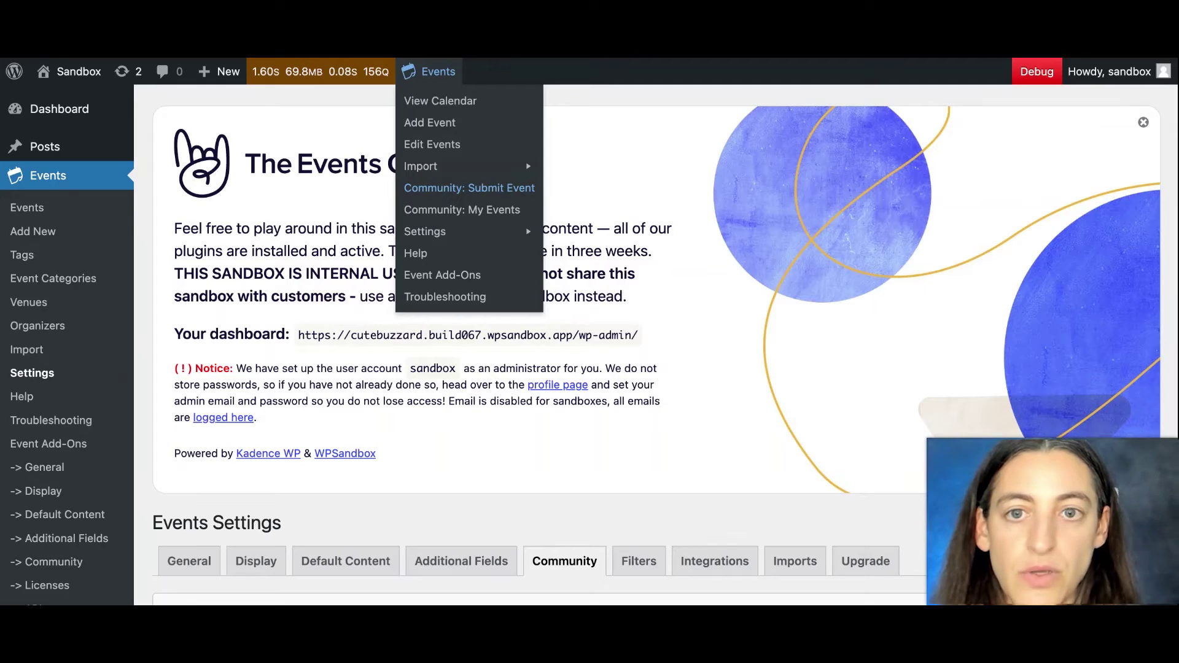
left_click(454, 187)
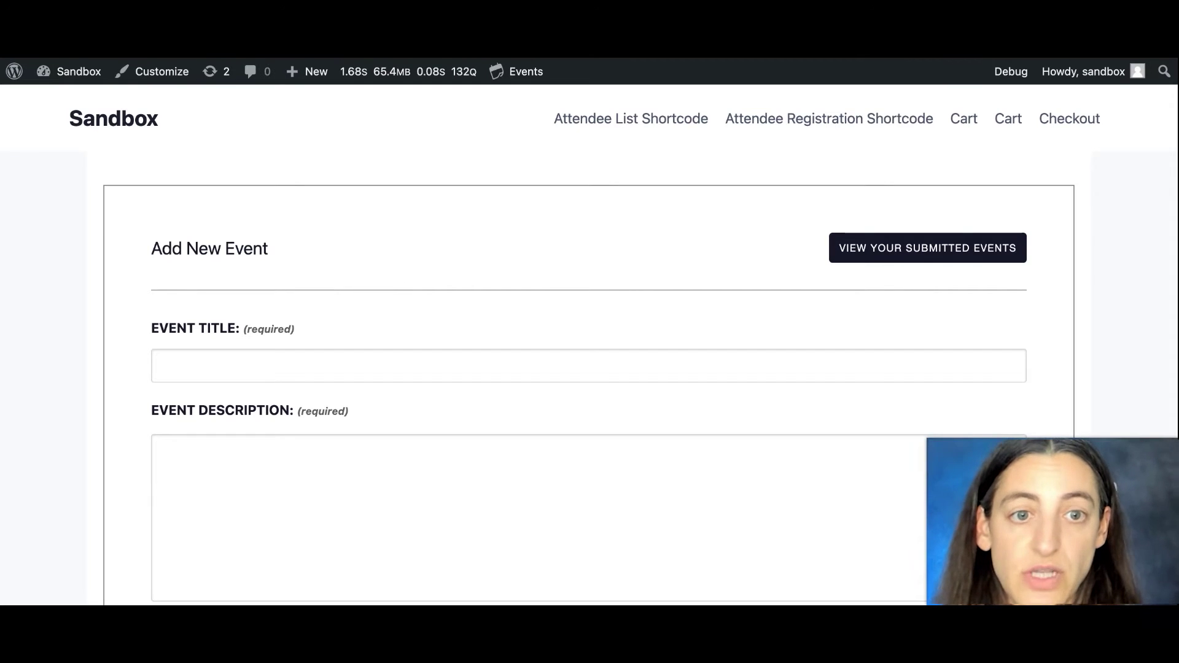
Enter the event title 'My Event' and the description 'My event descripti'.
scroll(365, 227, "down", 2)
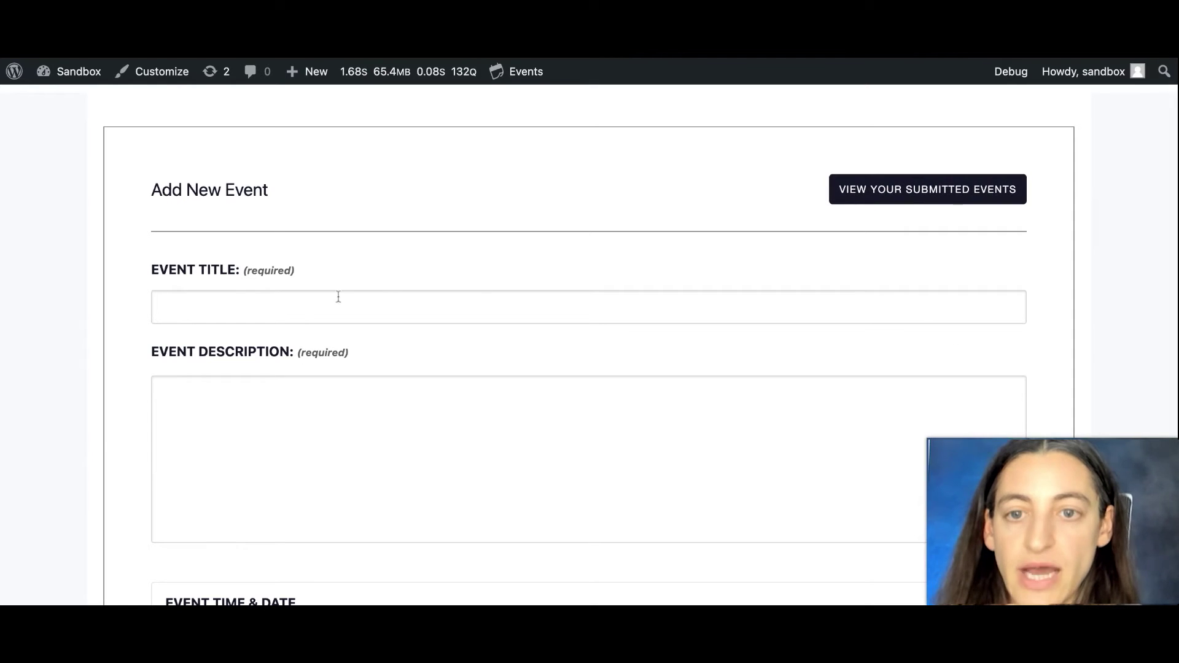
mouse_move(1052, 521)
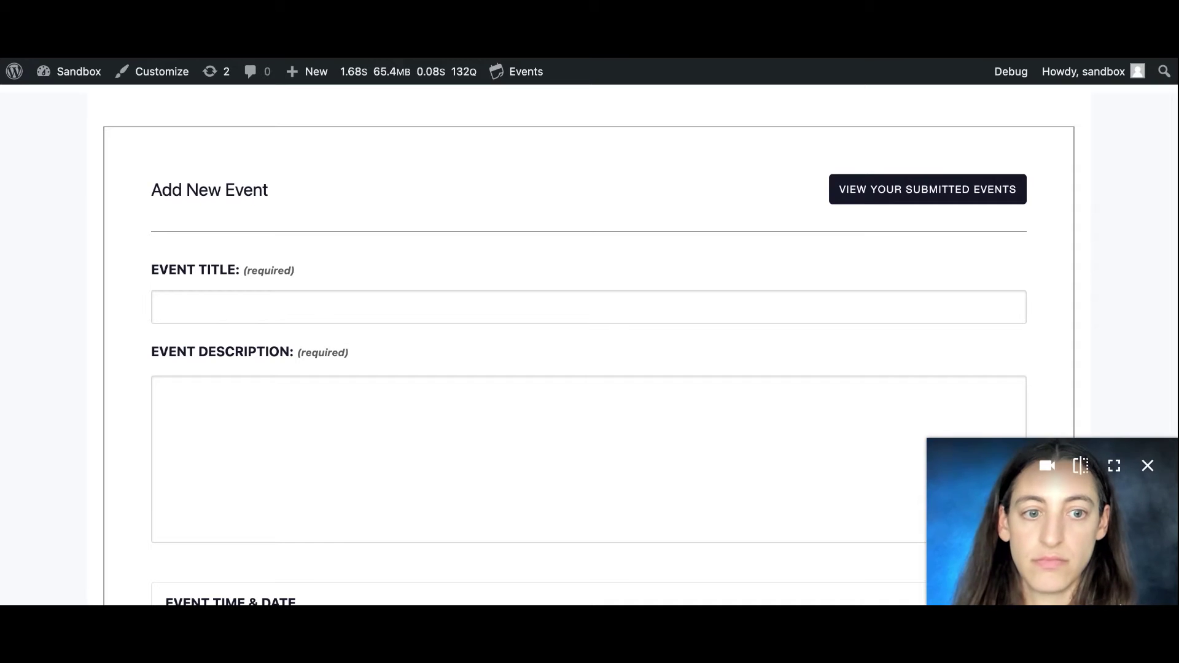
left_click(489, 311)
type("M")
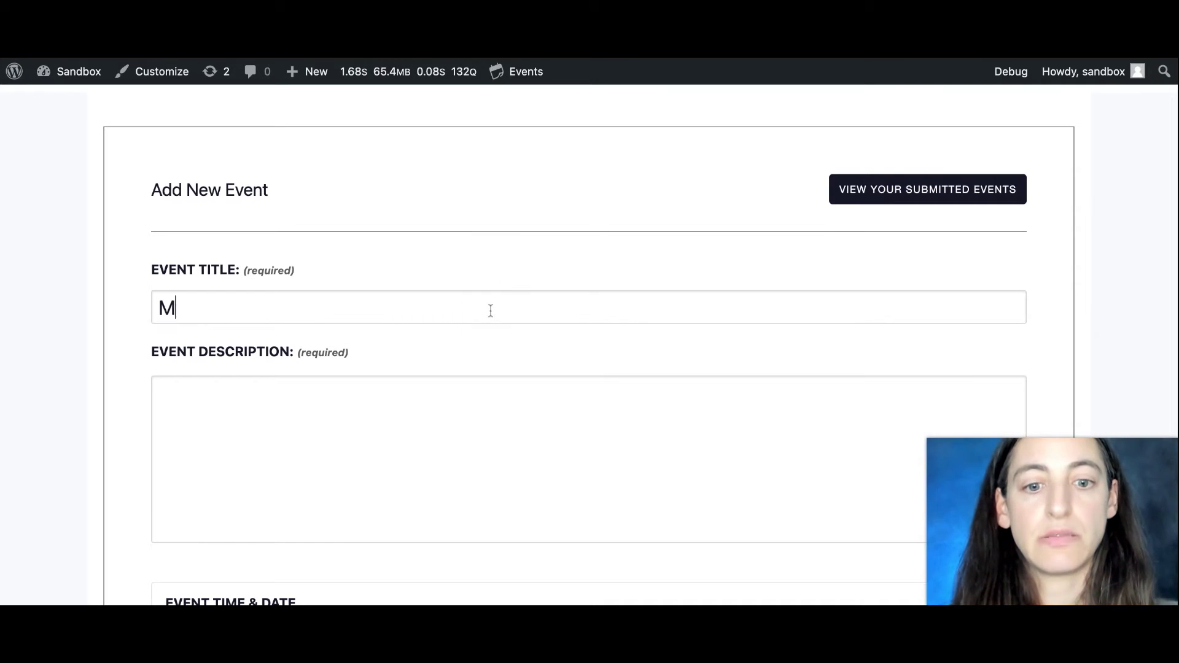
type("y Event")
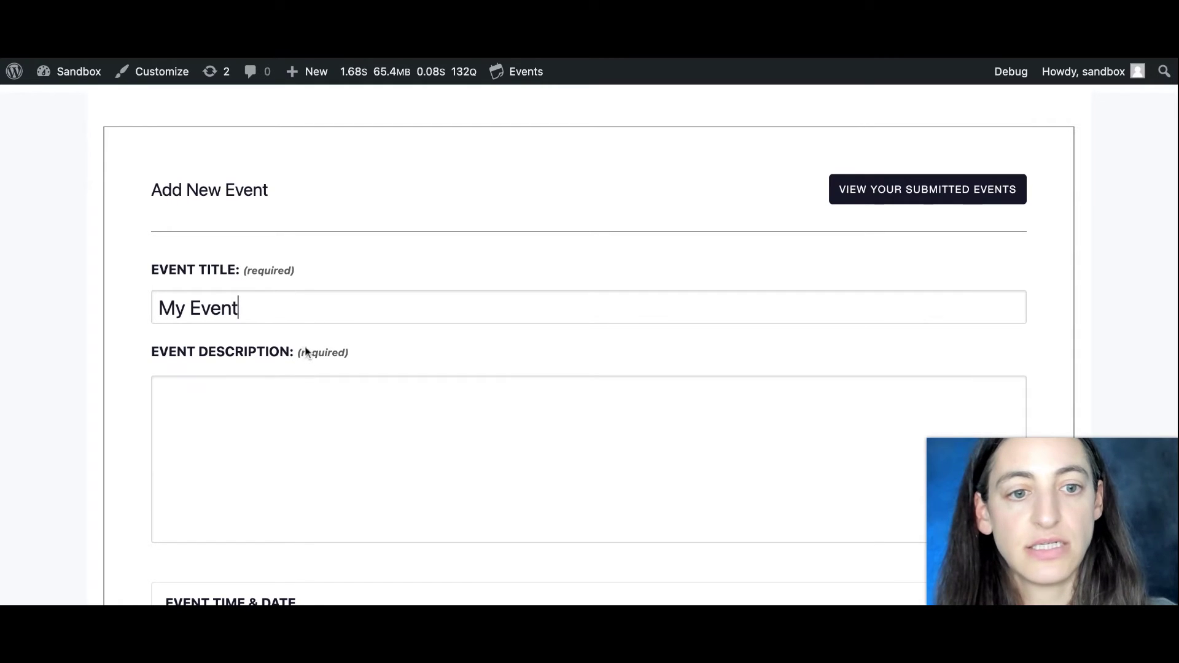
left_click(298, 473)
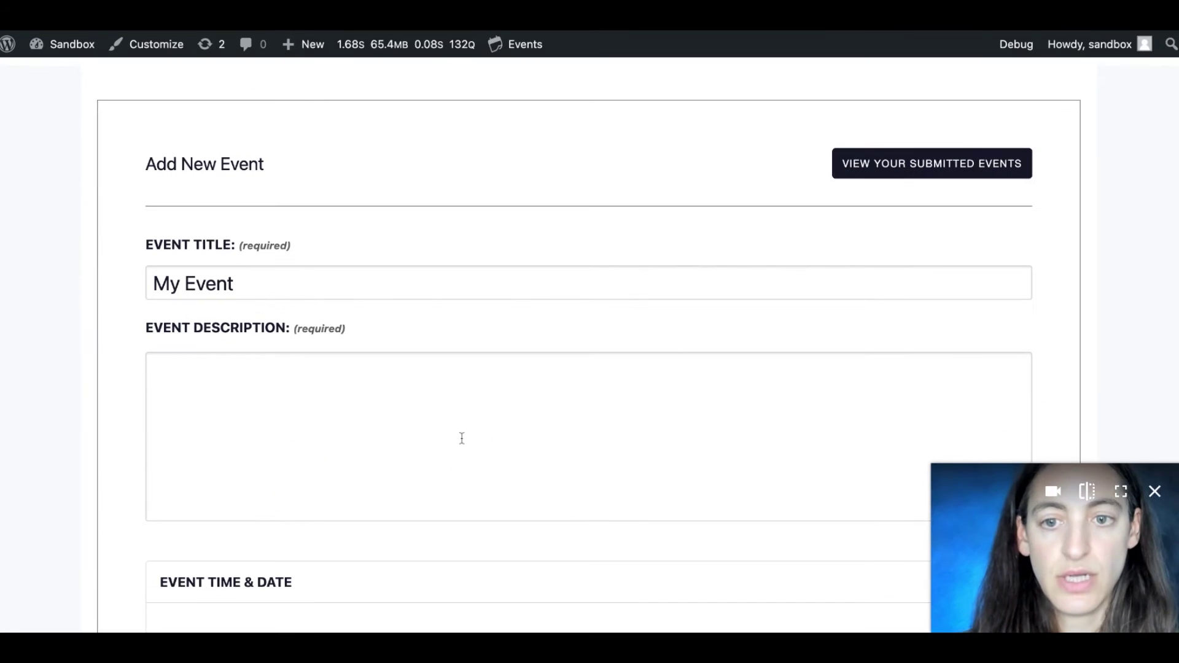
type("My event d")
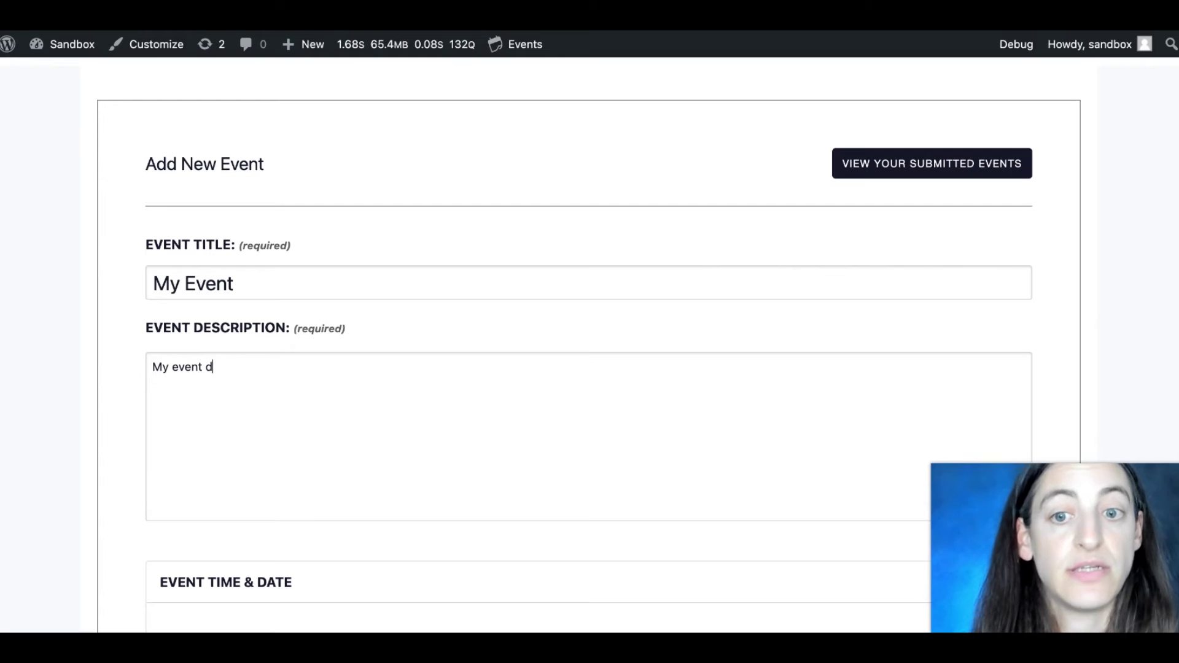
type("escription")
Set the event date to June 8, 2022 with a 4:00pm start time.
scroll(456, 522, "down", 6)
left_click(372, 239)
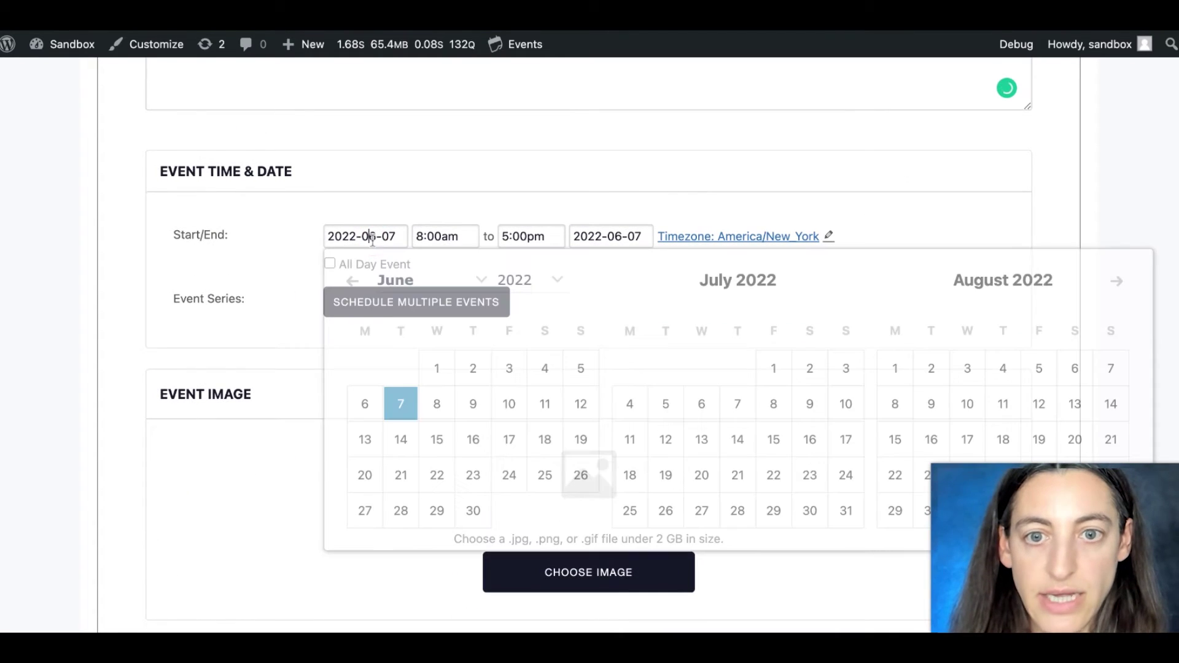
left_click(296, 278)
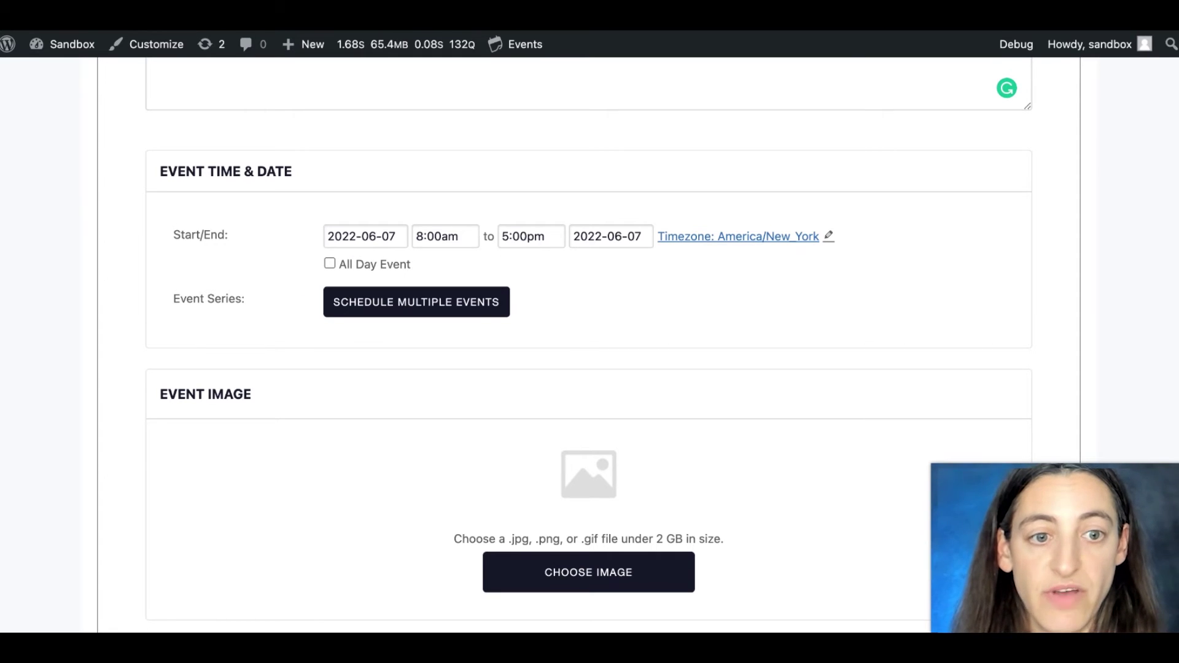
left_click(378, 237)
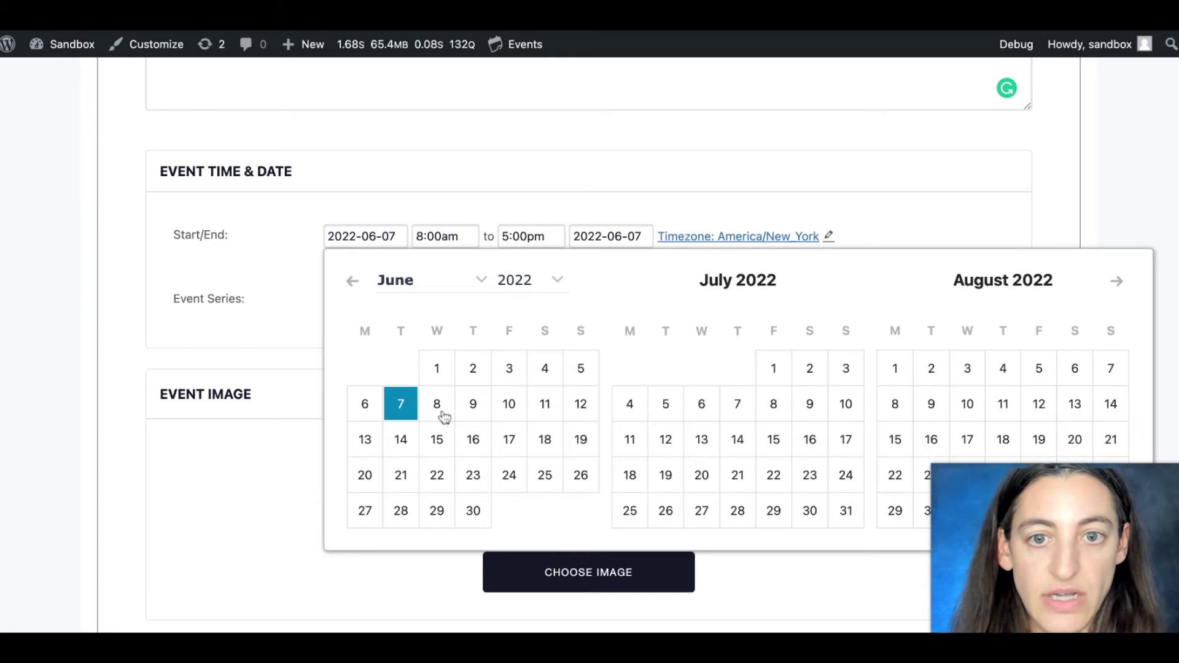
left_click(440, 412)
left_click(448, 236)
scroll(450, 326, "down", 5)
left_click(430, 254)
scroll(610, 342, "down", 2)
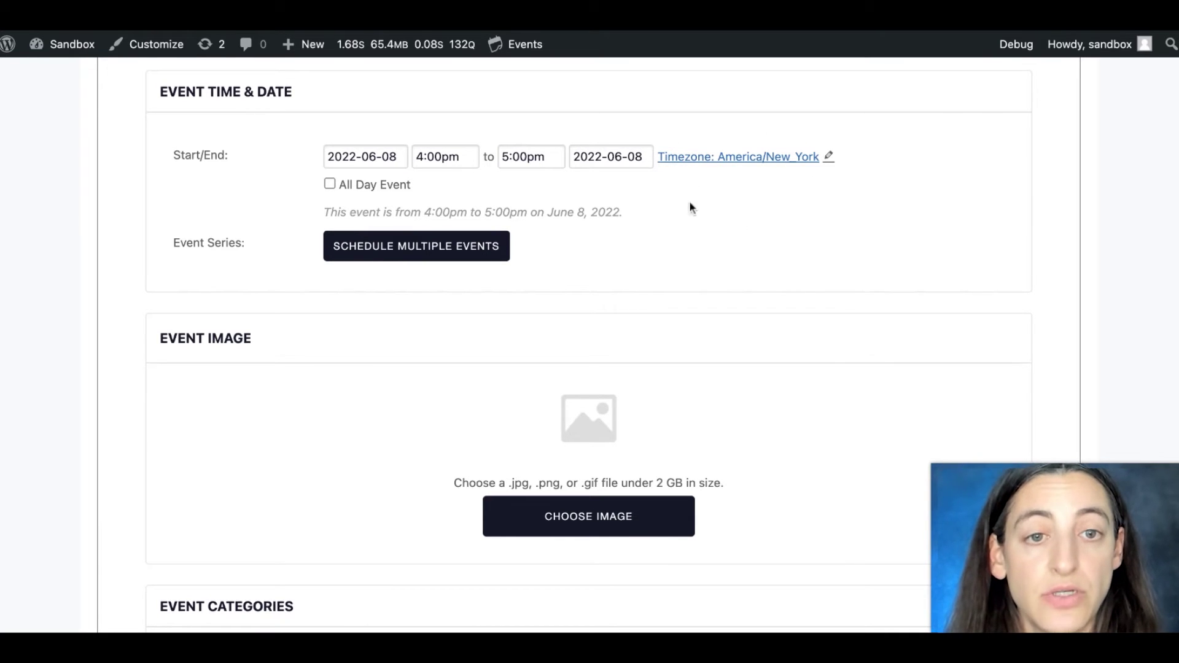
scroll(778, 176, "down", 4)
scroll(778, 176, "up", 7)
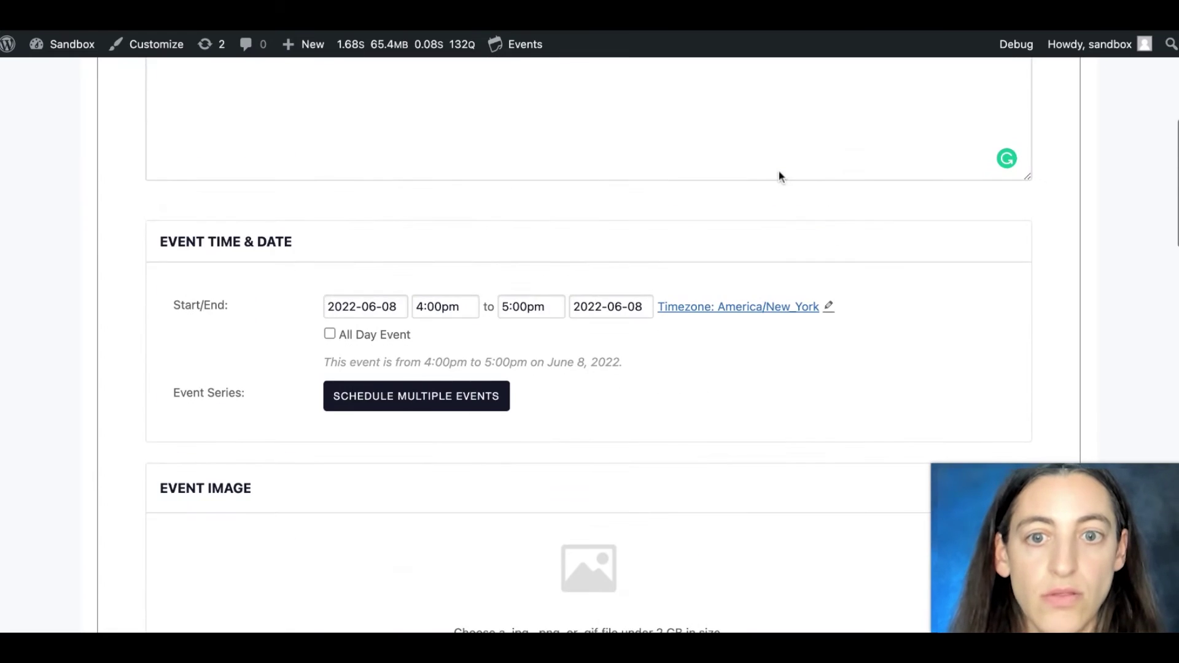
scroll(777, 176, "down", 5)
scroll(588, 344, "down", 3)
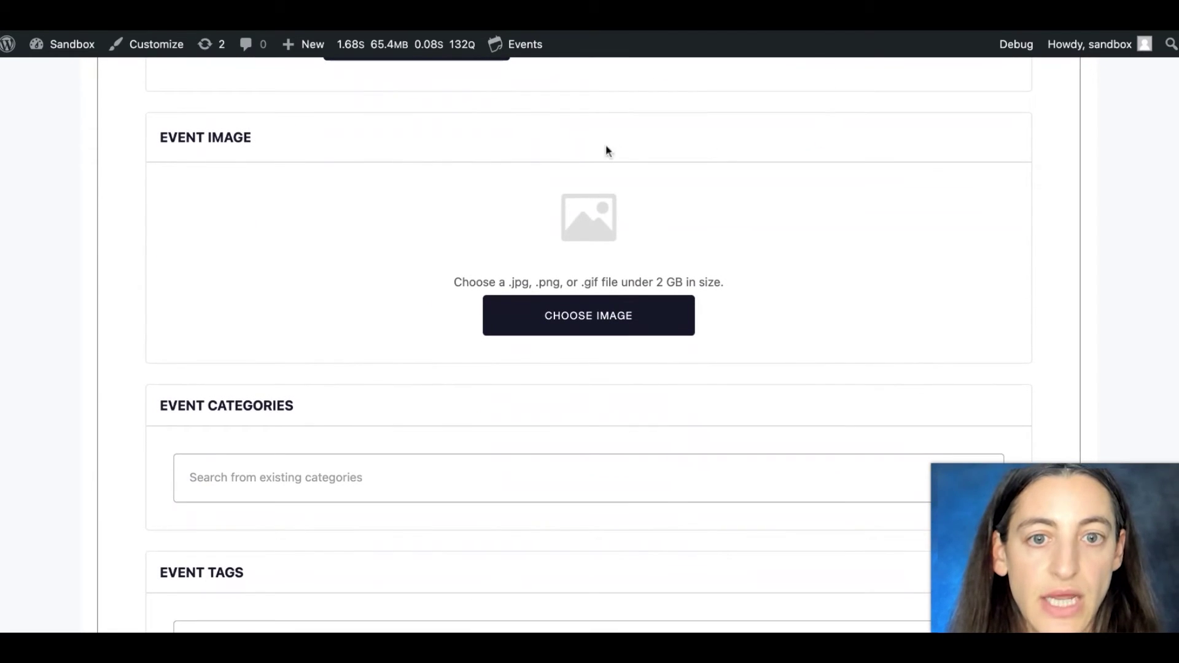
scroll(666, 278, "down", 3)
scroll(666, 279, "down", 2)
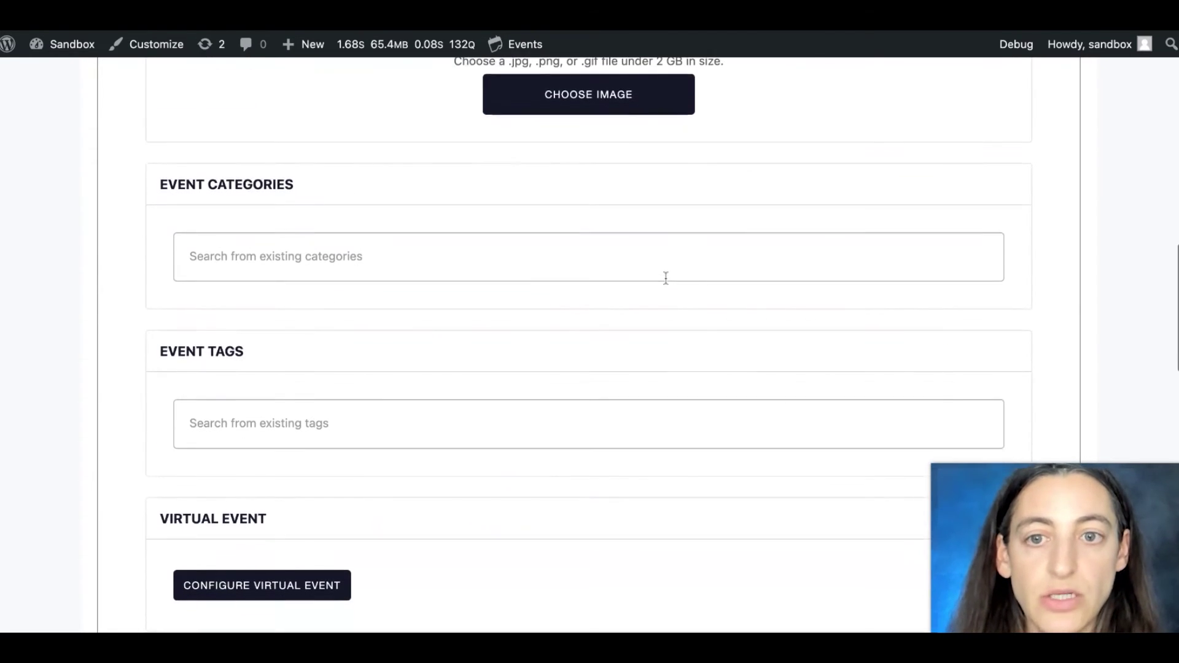
scroll(542, 387, "down", 4)
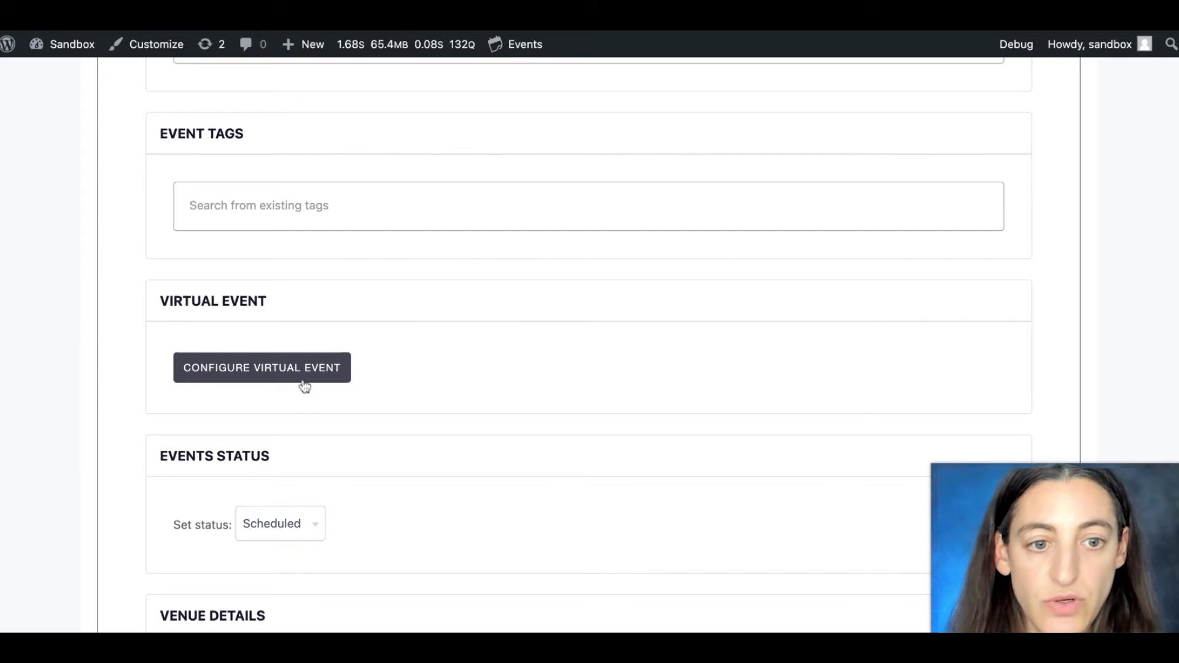
Keep the status on Scheduled and choose Center for the Arts as the venue.
scroll(482, 352, "down", 6)
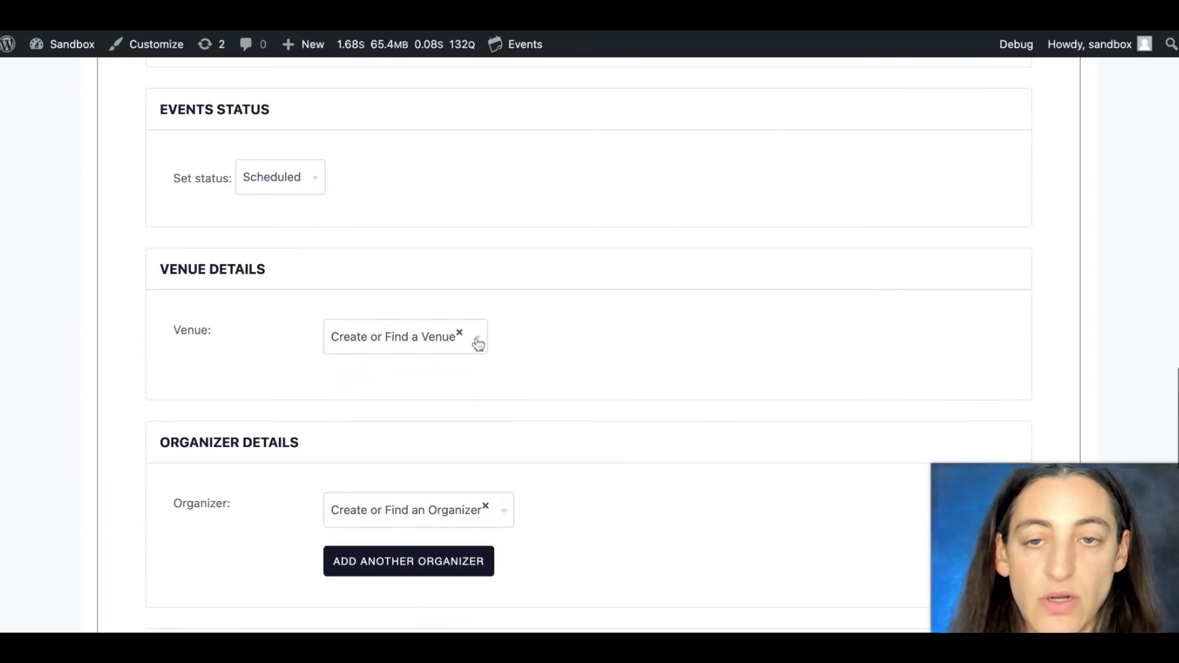
left_click(320, 183)
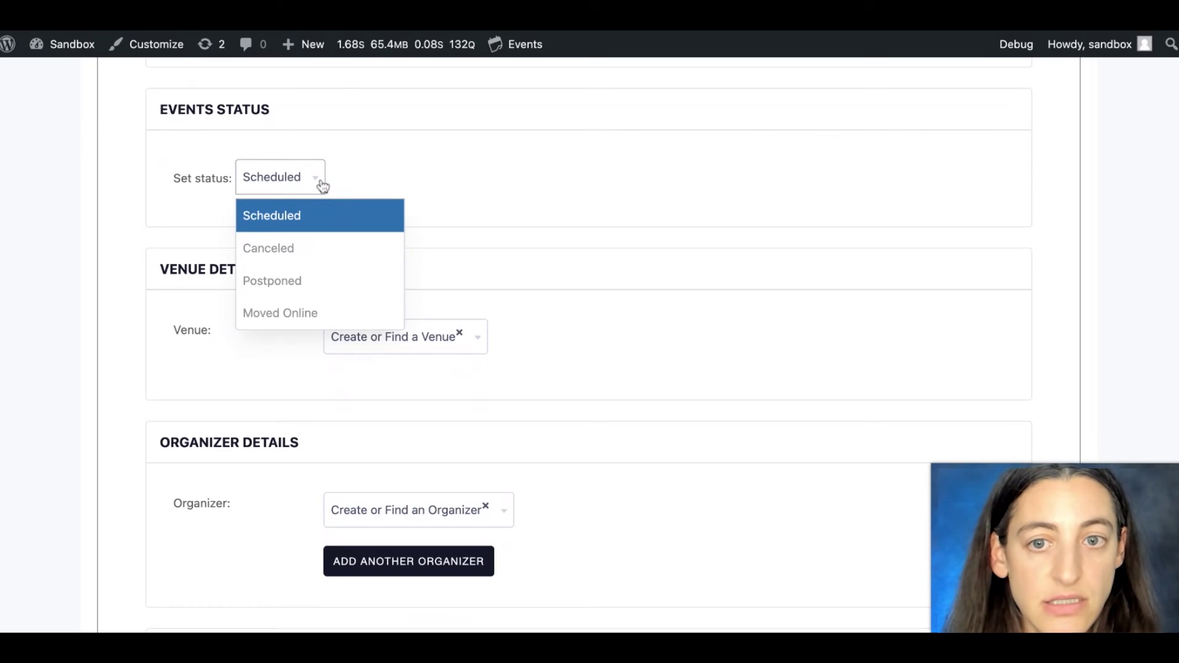
left_click(547, 273)
left_click(396, 327)
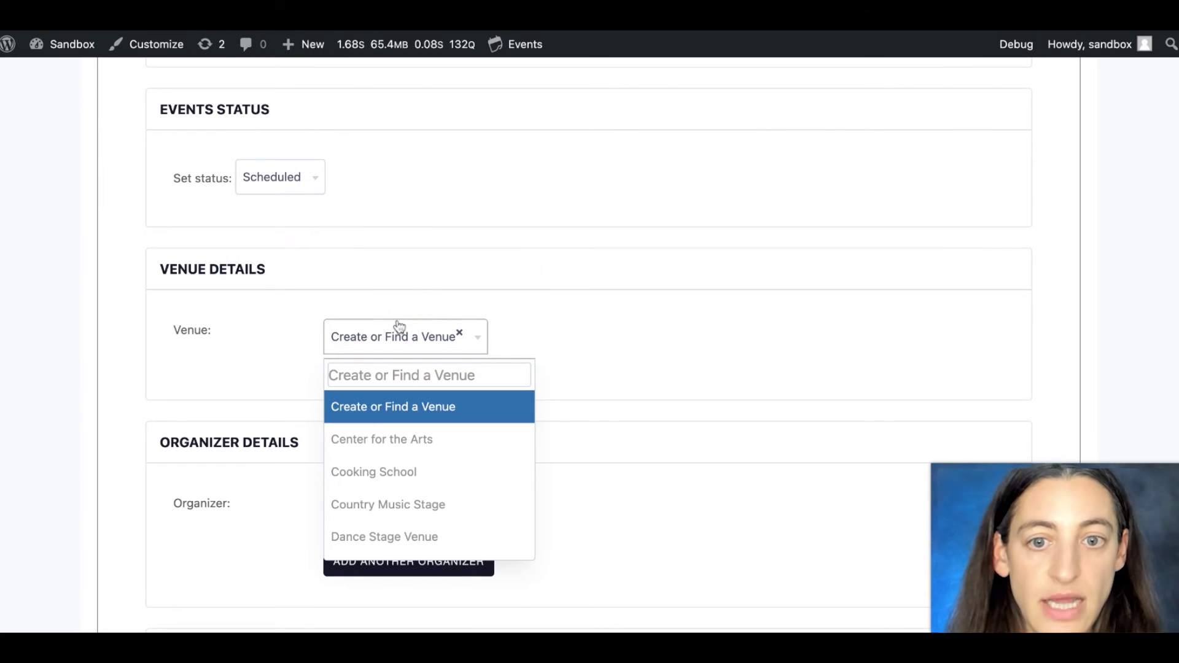
left_click(396, 439)
Choose ABC Cooking School as the event organizer.
scroll(460, 421, "down", 1)
scroll(459, 421, "down", 3)
left_click(434, 365)
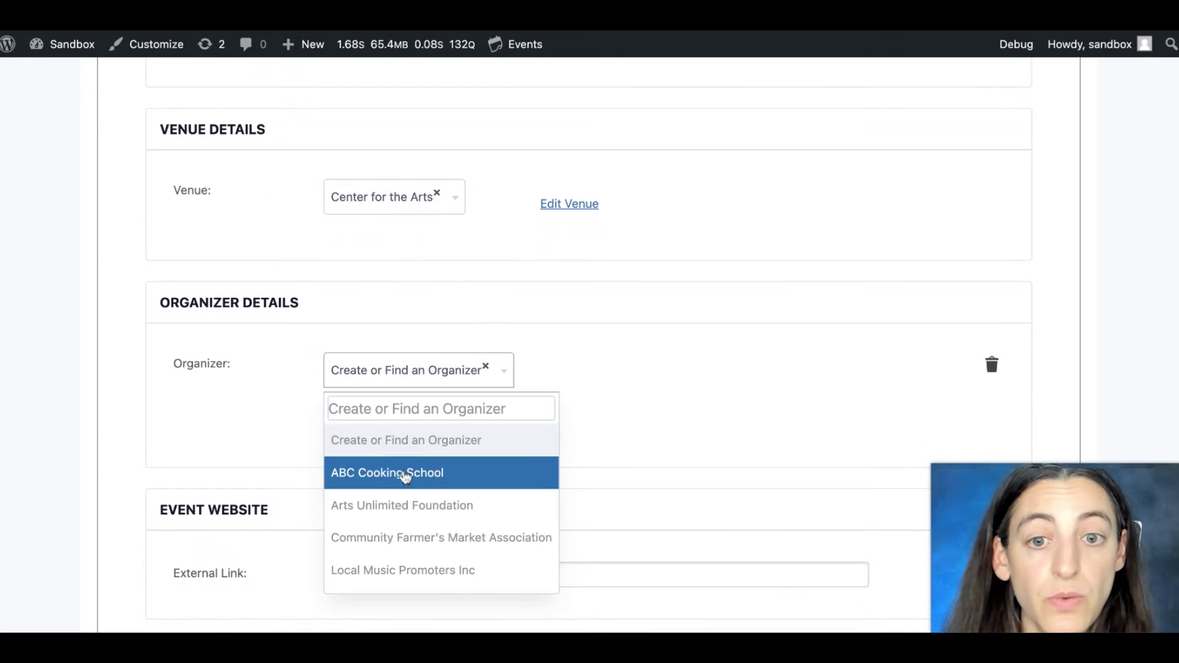
left_click(405, 474)
scroll(537, 458, "down", 5)
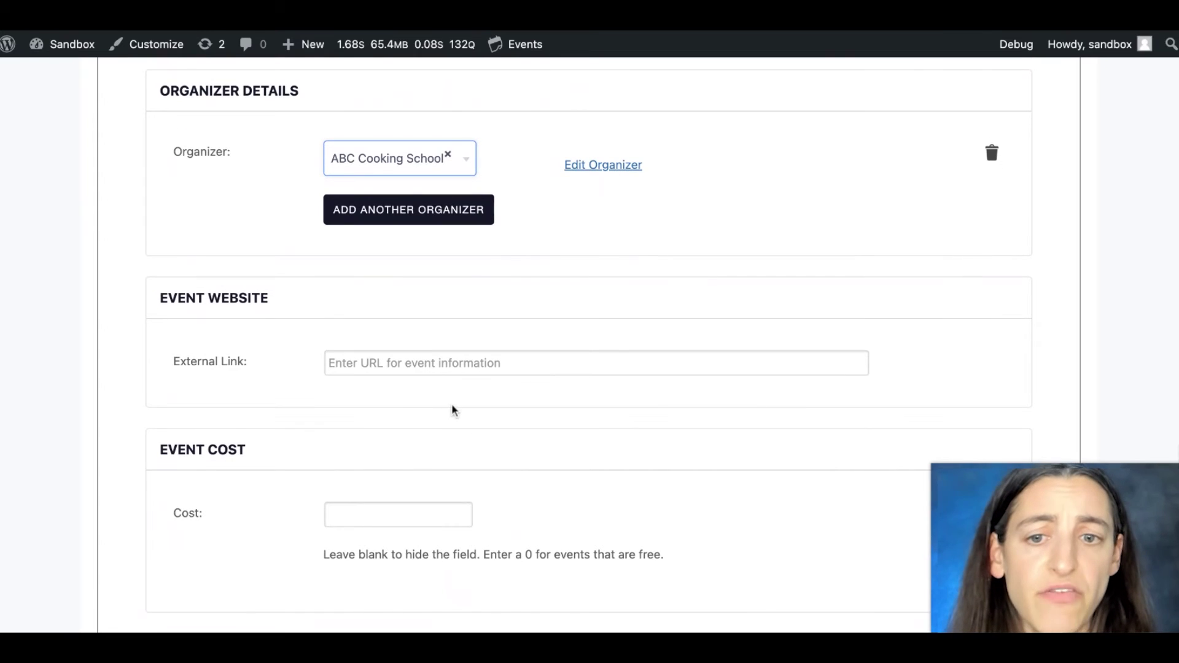
scroll(453, 406, "down", 3)
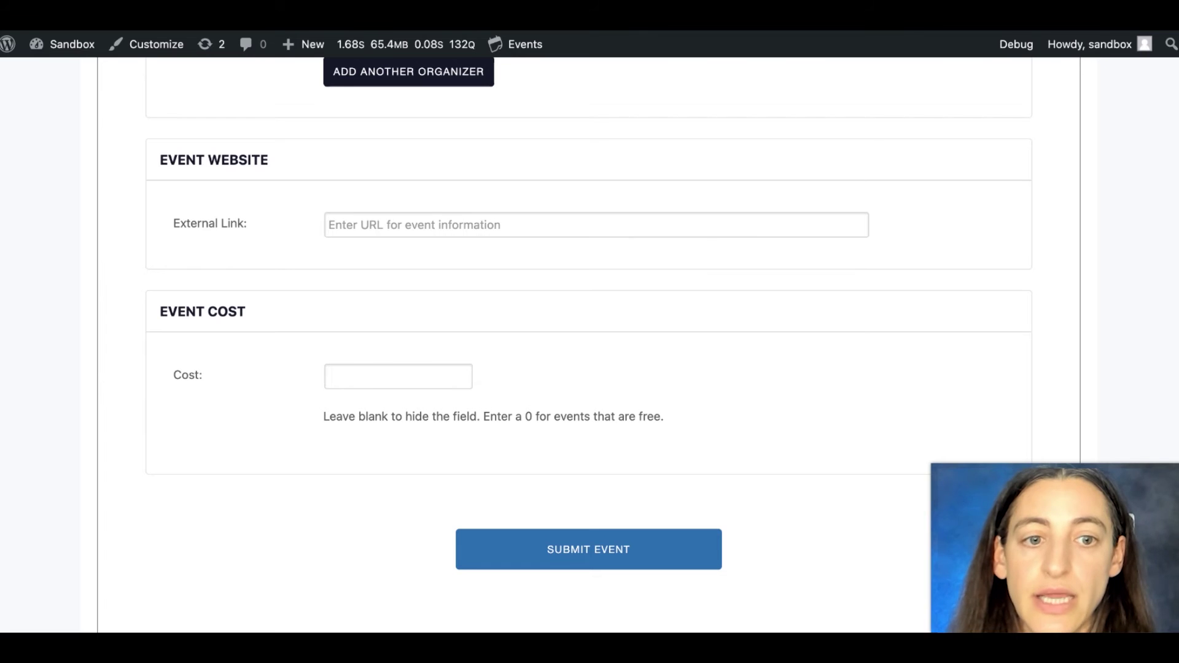
Submit My Event and view your submitted events, where it appears as a Draft.
left_click(566, 552)
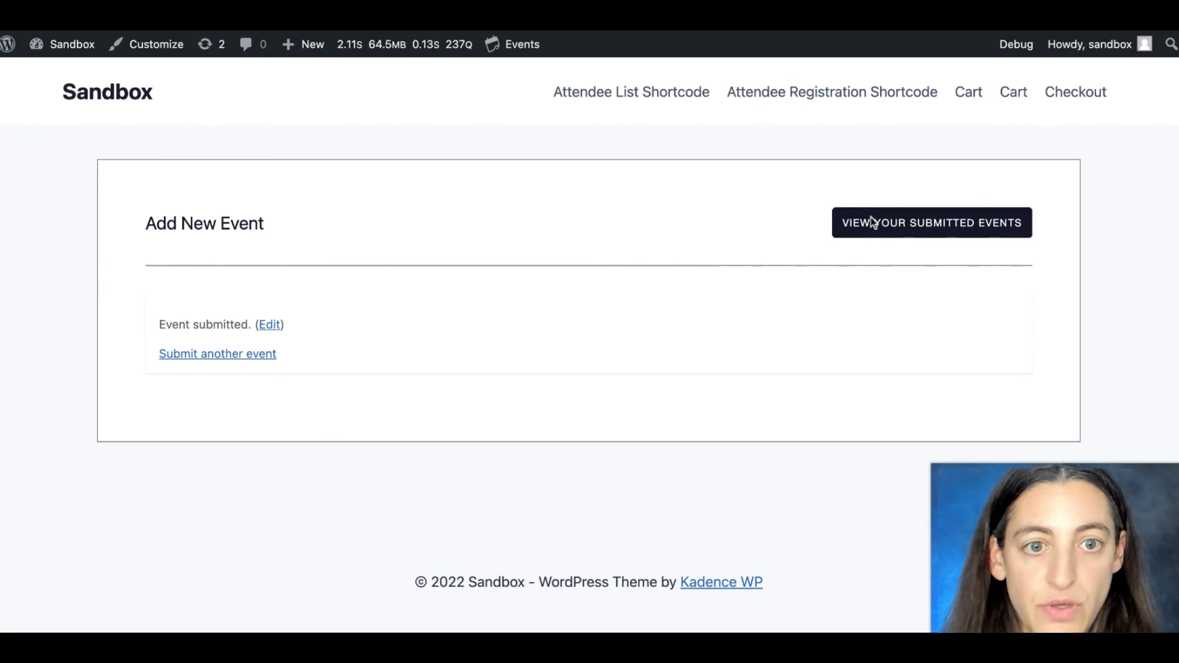
left_click(868, 226)
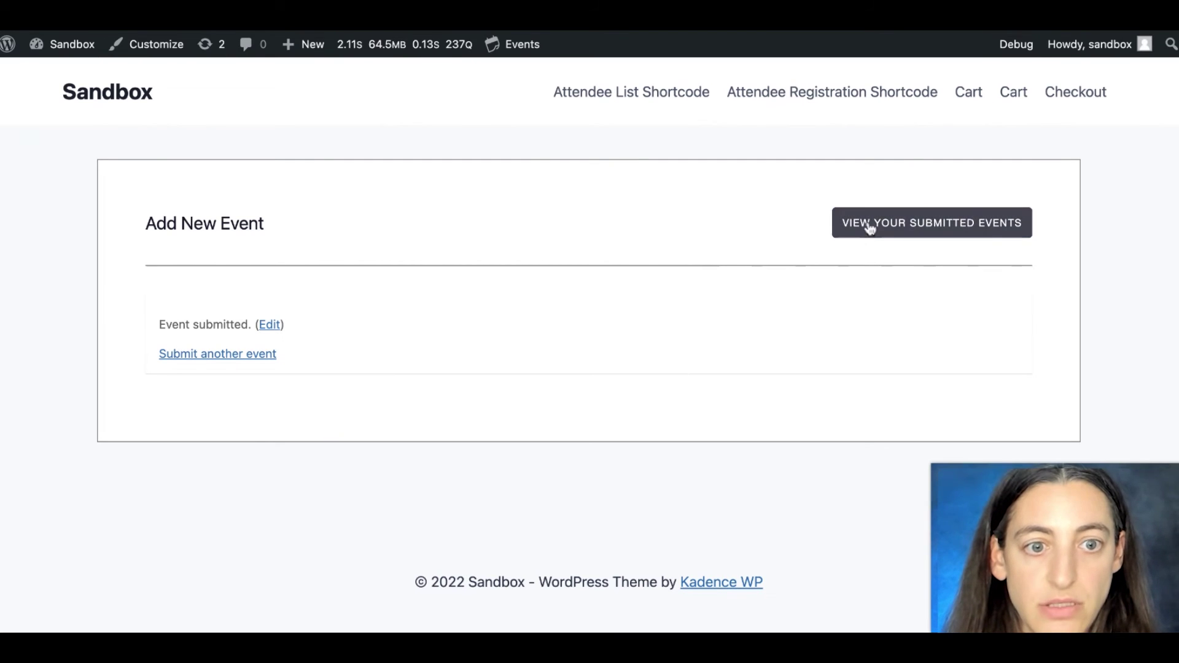
left_click(868, 226)
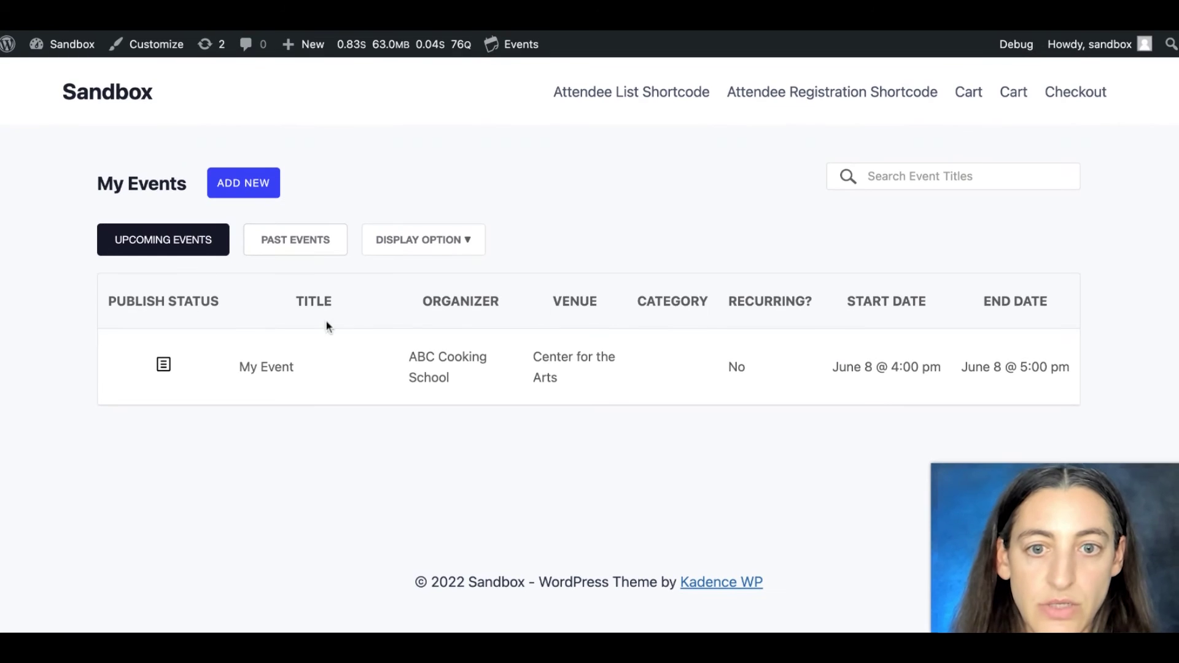
mouse_move(163, 367)
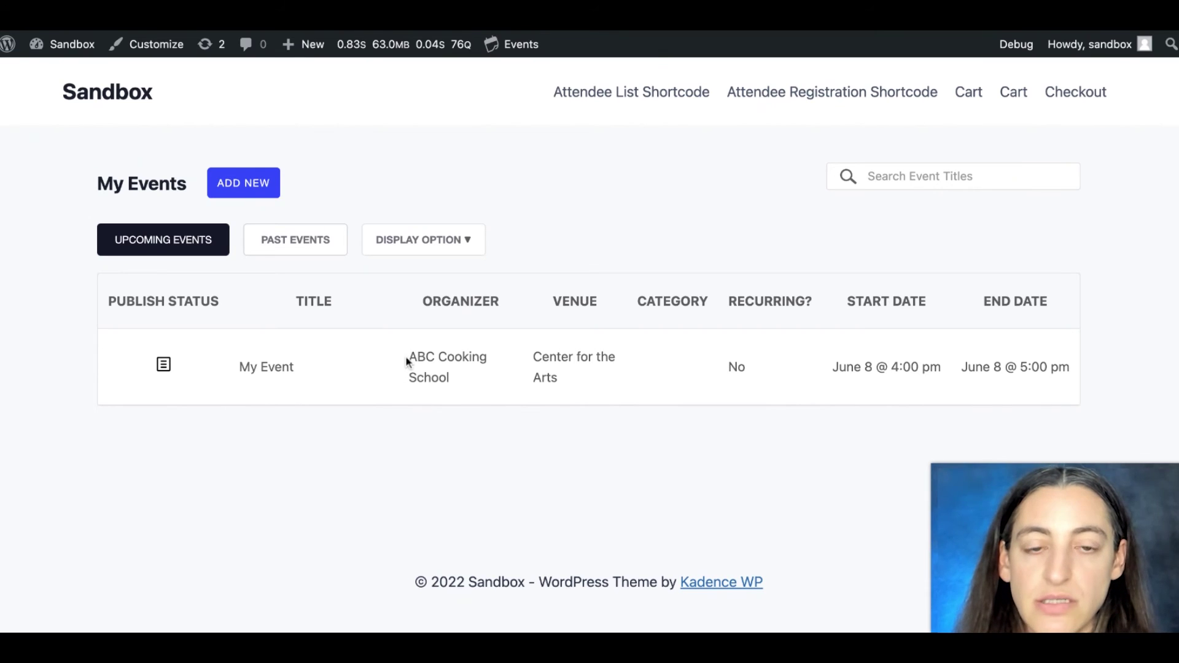
mouse_move(512, 46)
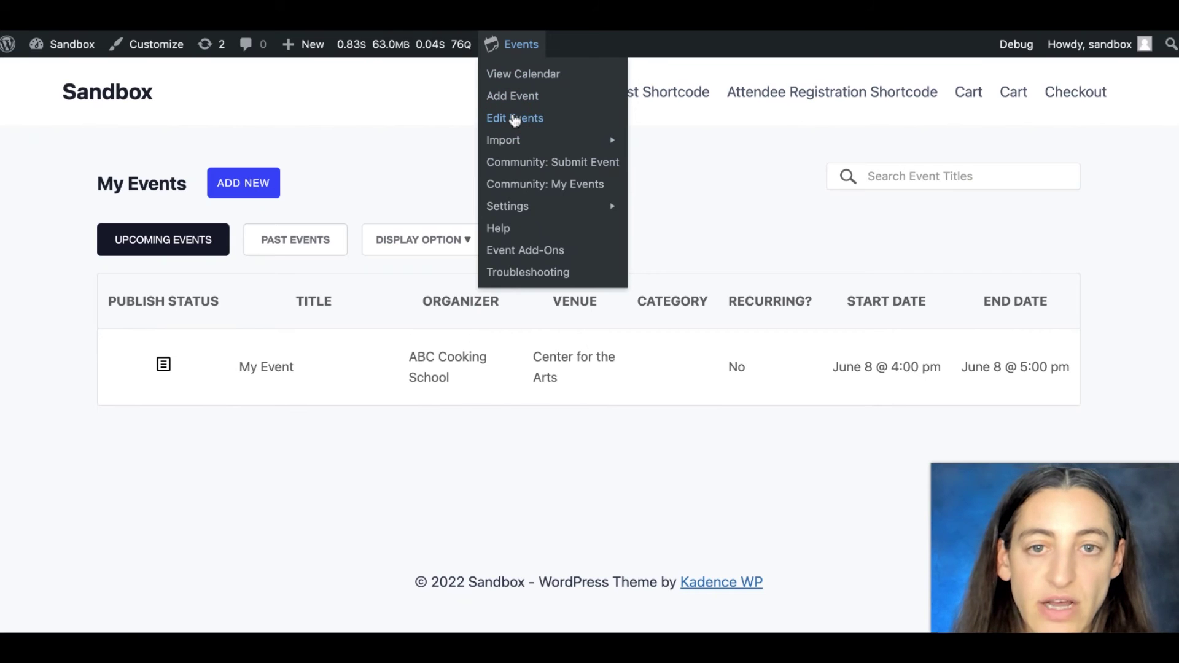
In the admin events list, filter to Drafts and open My Event for editing.
left_click(515, 118)
scroll(399, 289, "down", 10)
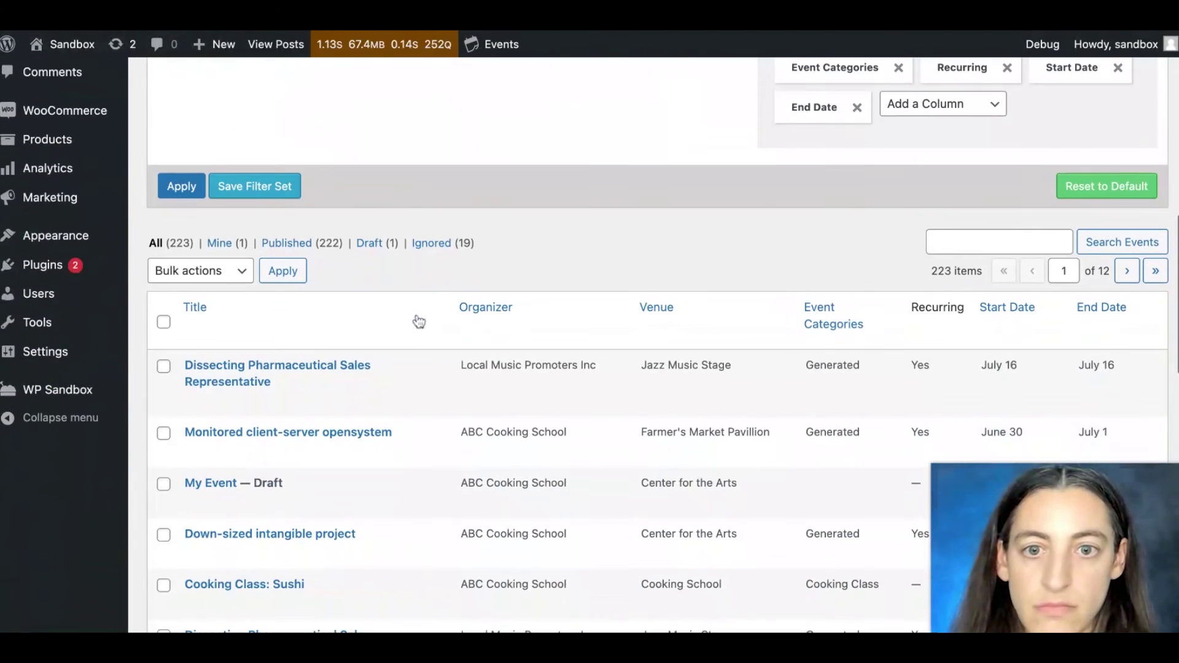
left_click(370, 244)
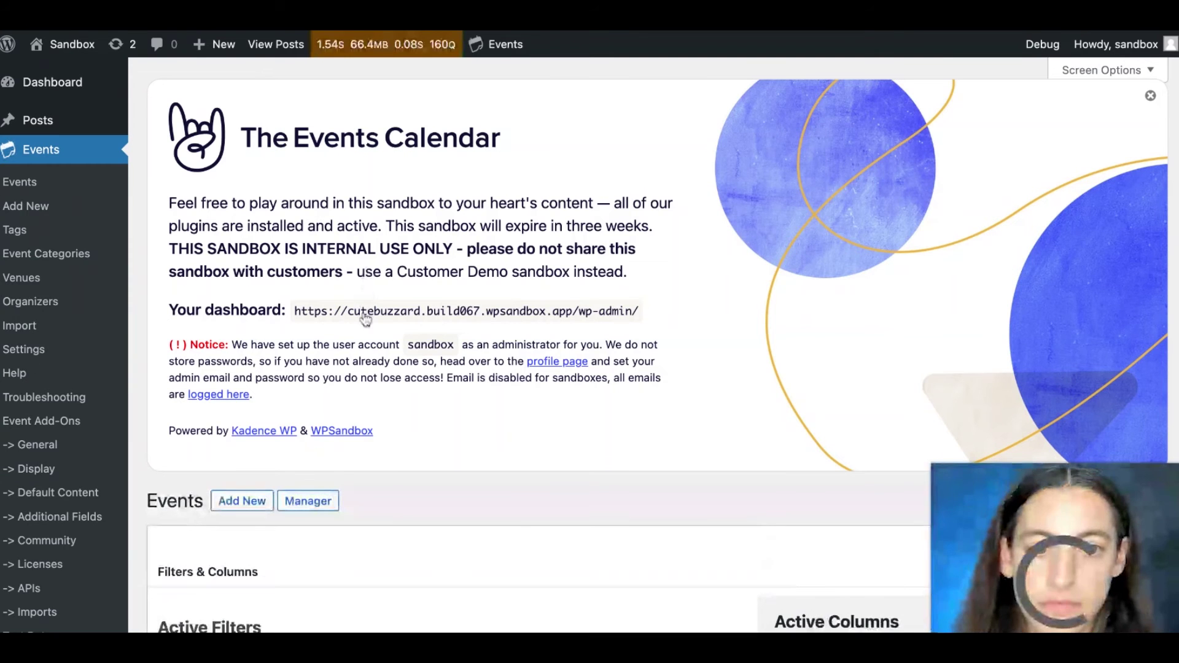
scroll(391, 387, "down", 9)
left_click(194, 490)
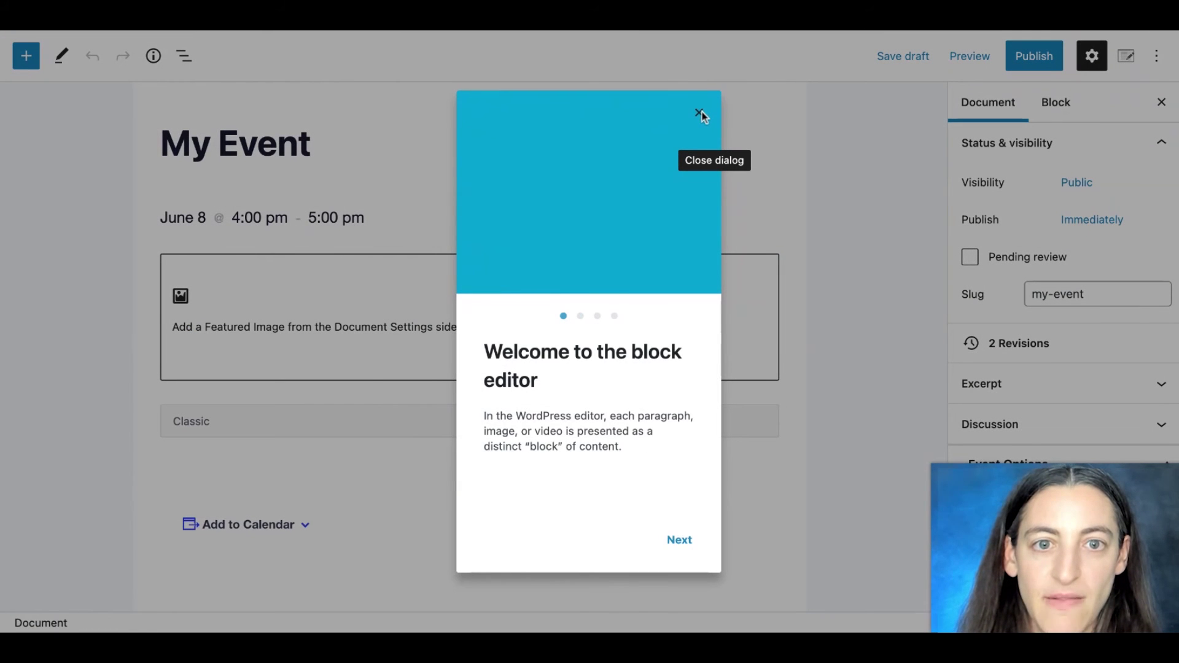
Dismiss the editor welcome tour and publish My Event, confirming in the pre-publish panel.
left_click(699, 114)
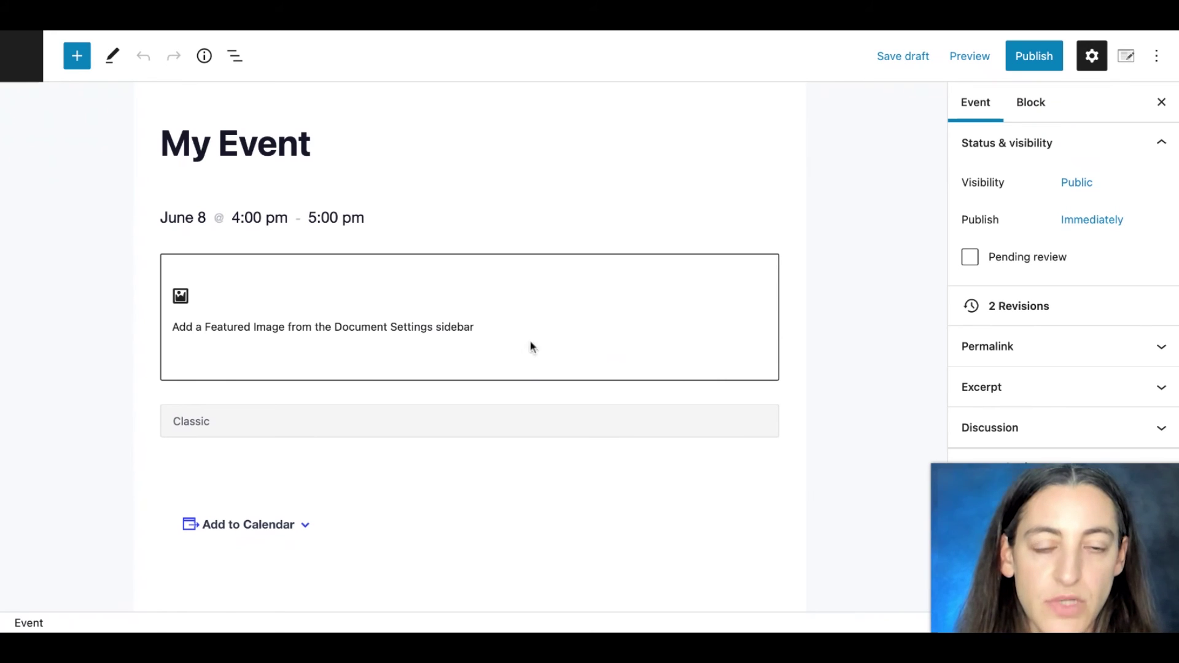
scroll(652, 197, "down", 5)
scroll(565, 326, "up", 5)
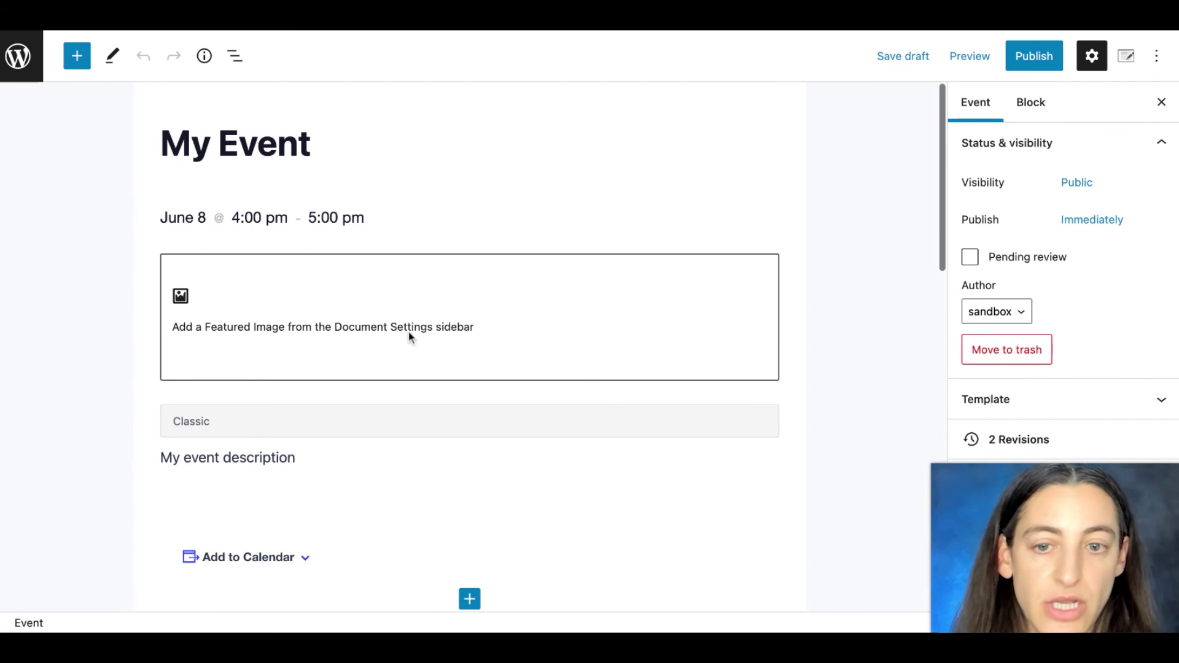
scroll(410, 336, "down", 10)
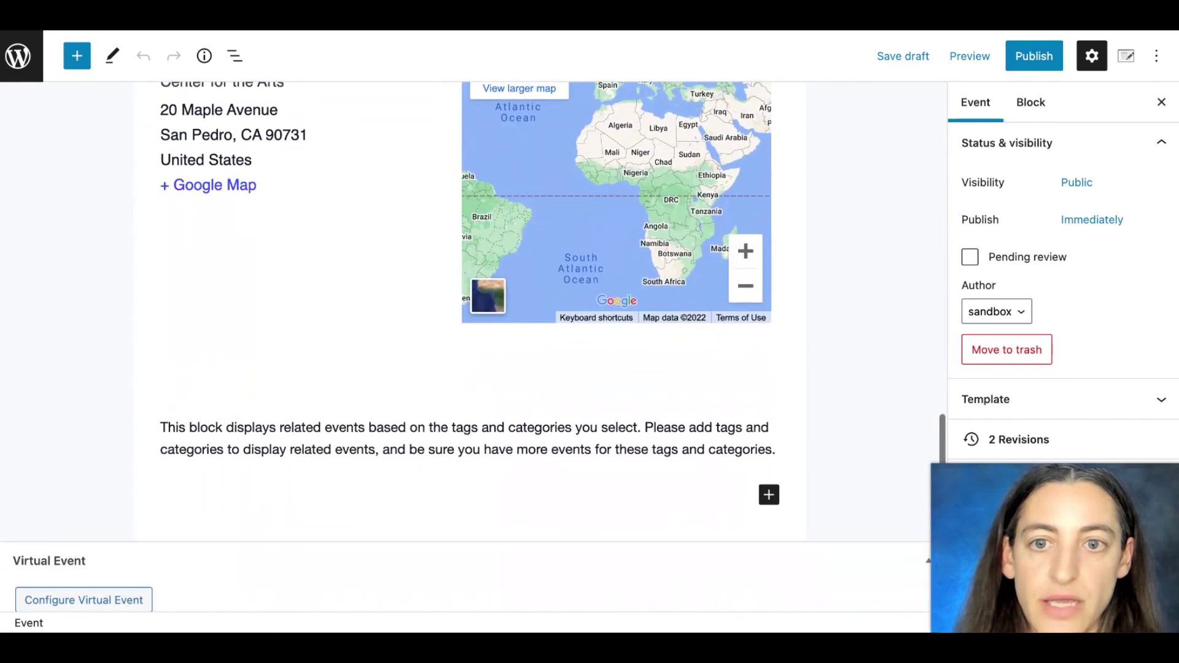
scroll(410, 336, "up", 10)
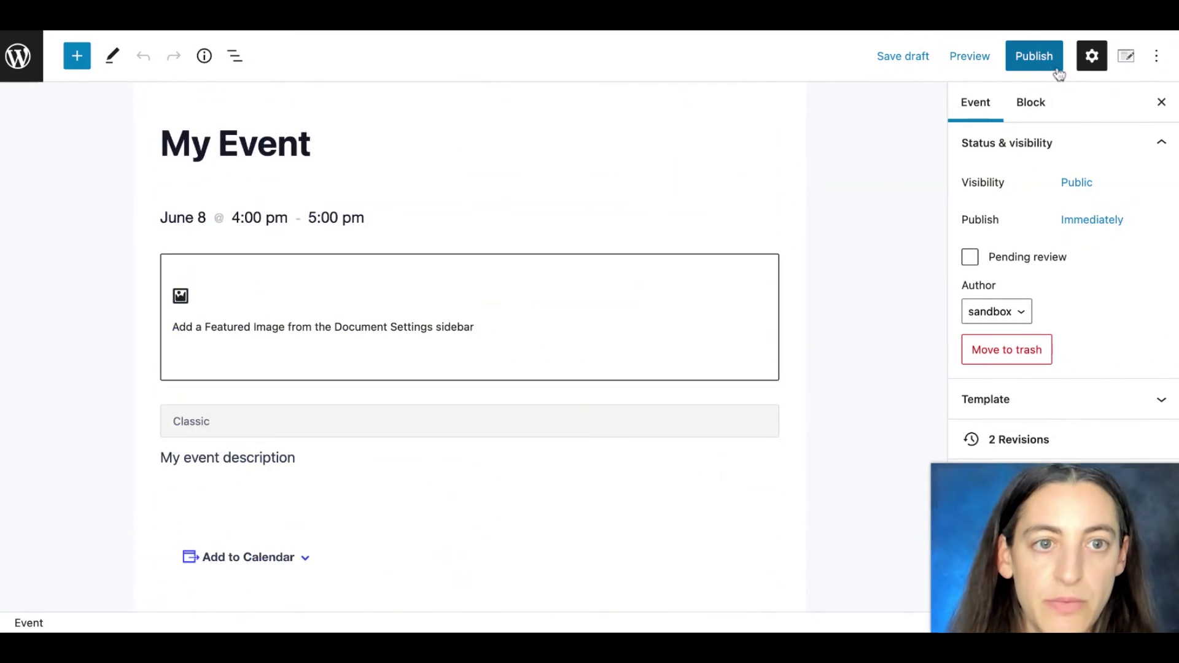
left_click(1056, 67)
left_click(1014, 54)
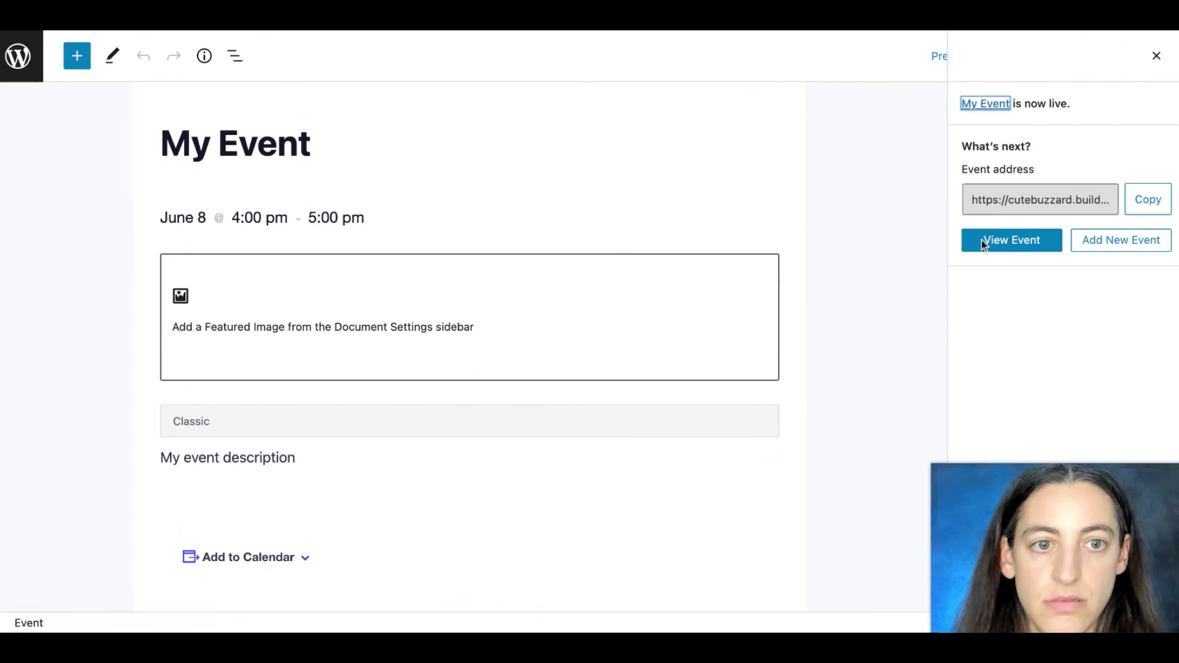
View the published My Event's public page.
left_click(984, 244)
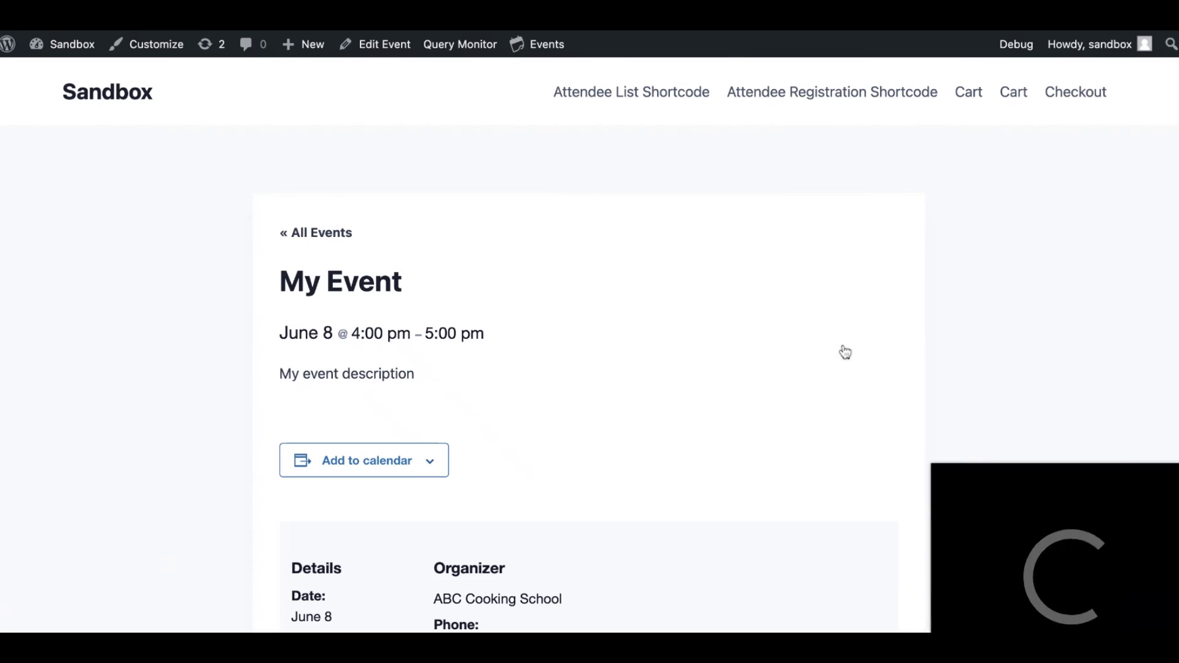
scroll(772, 384, "down", 3)
scroll(772, 385, "down", 6)
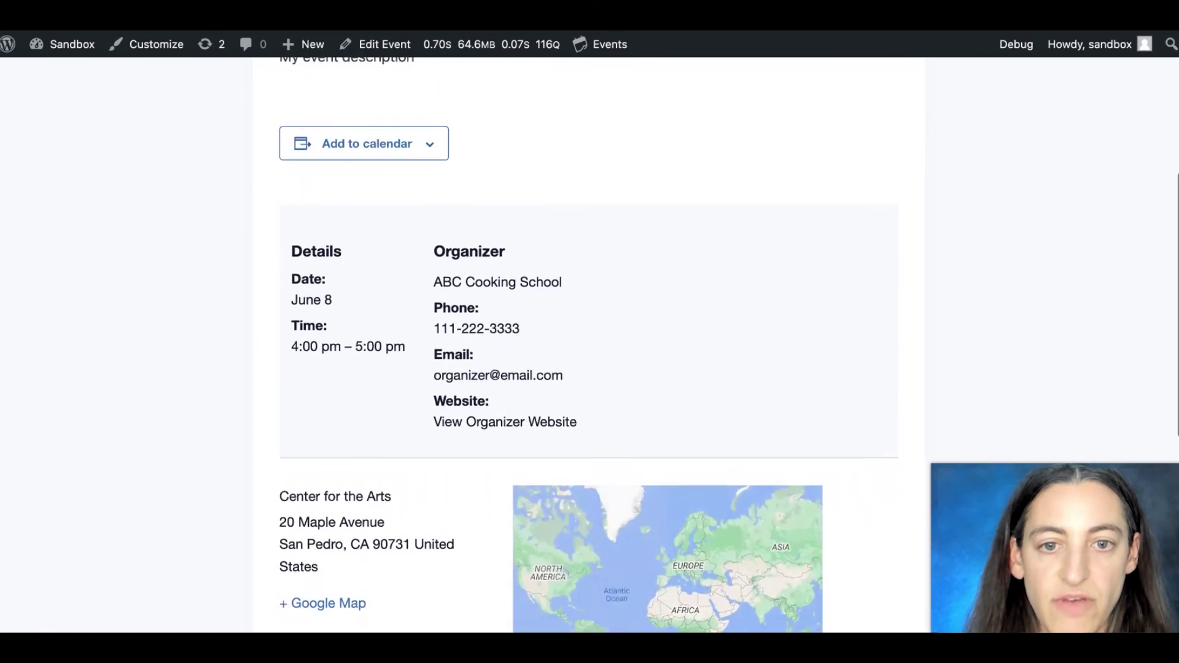
scroll(663, 100, "up", 10)
Return to Community: My Events to confirm it's published, then start a new event submission.
mouse_move(613, 45)
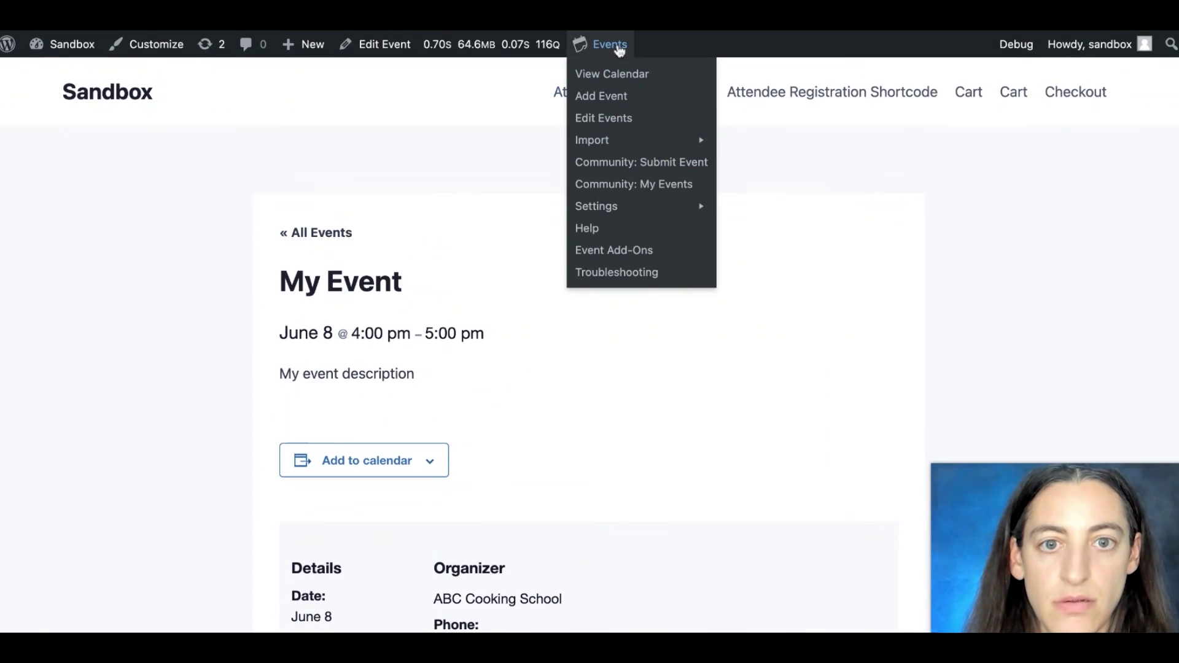
left_click(610, 186)
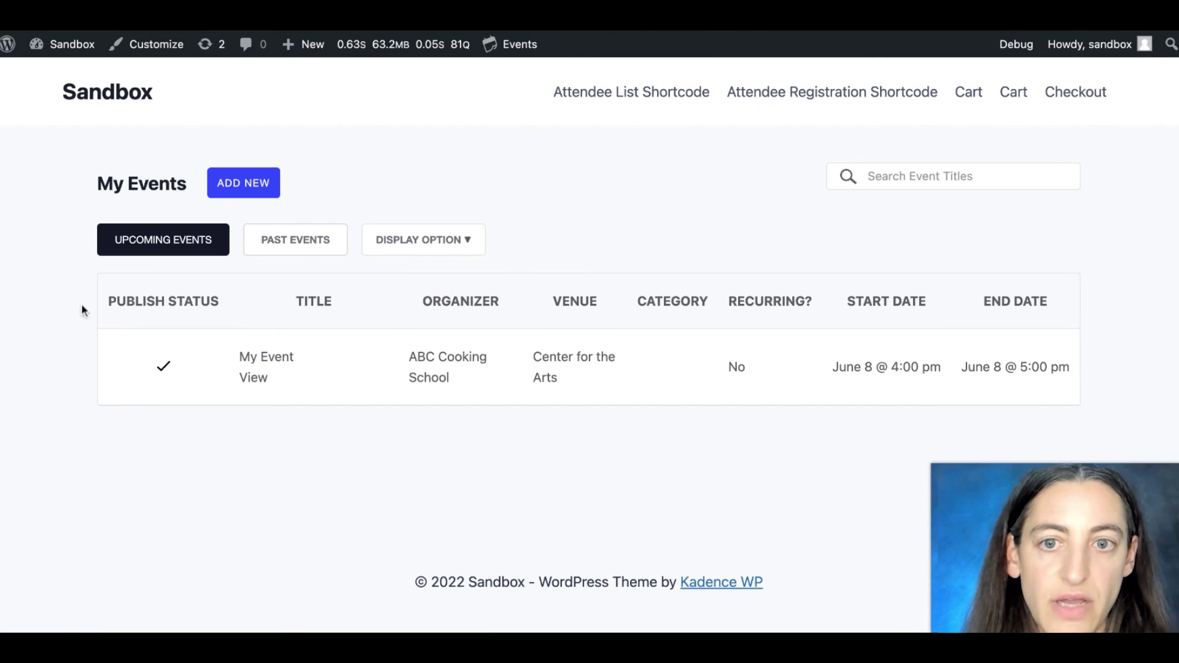
left_click(263, 187)
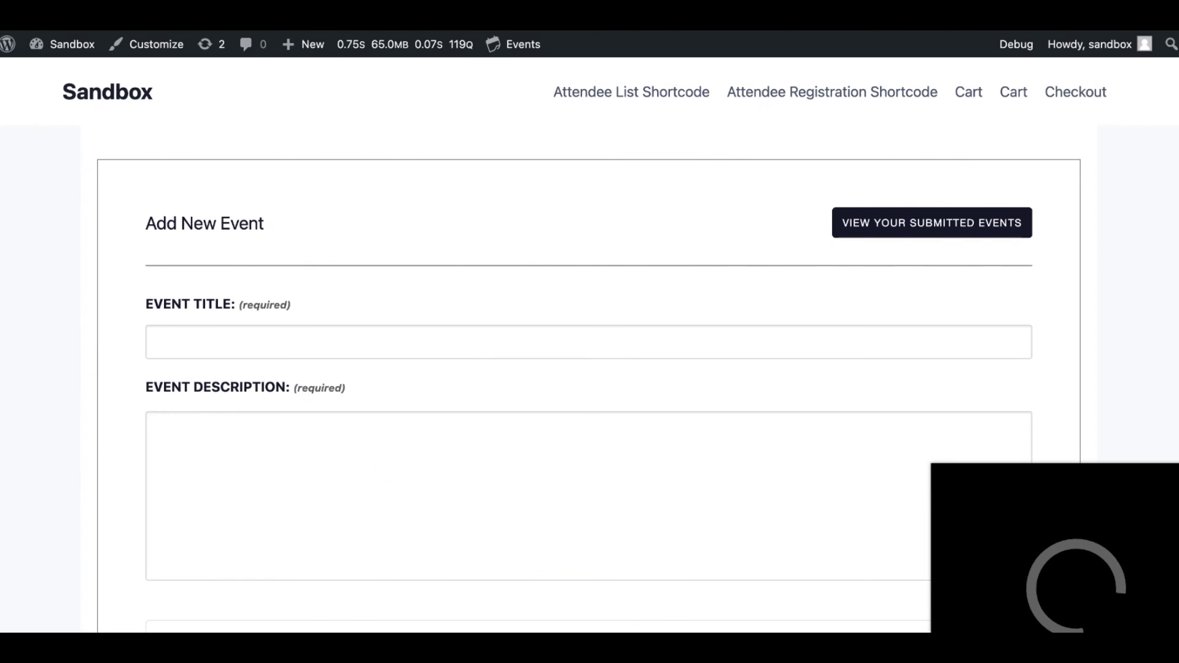